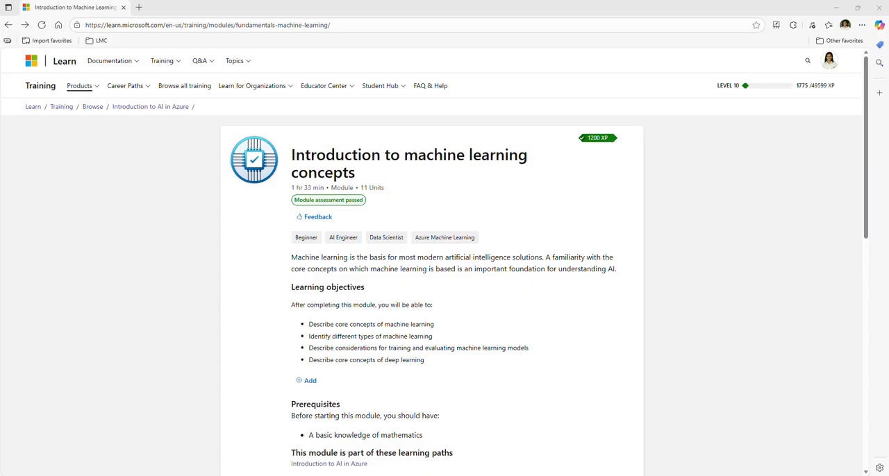
Step: Launch the "Explore machine learning scenarios" exercise from the module's unit list and download its ml-data.zip file
scroll(769, 280, down, 3)
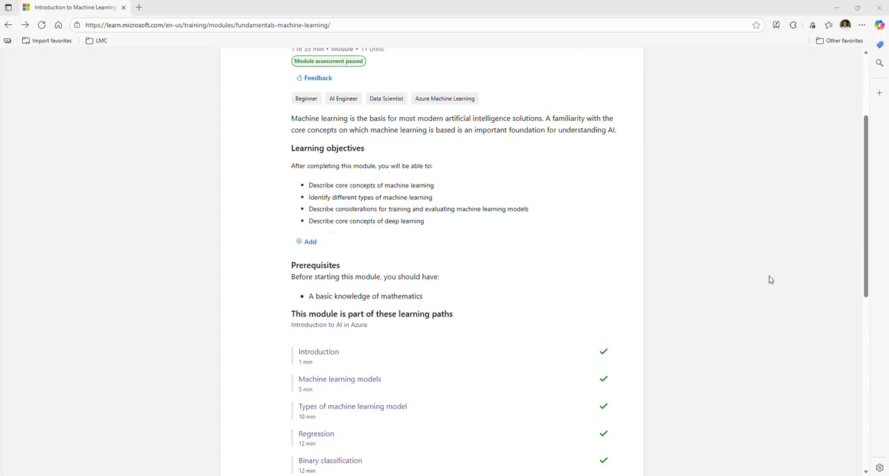
scroll(768, 284, down, 3)
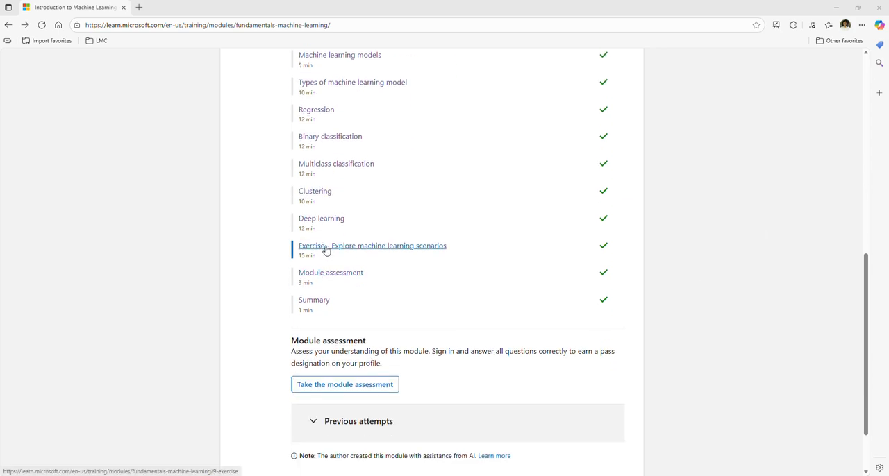
click(368, 250)
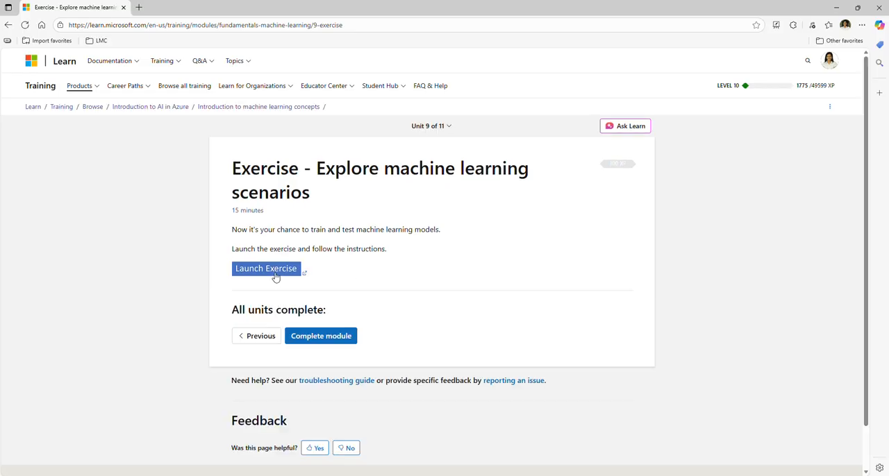
click(275, 272)
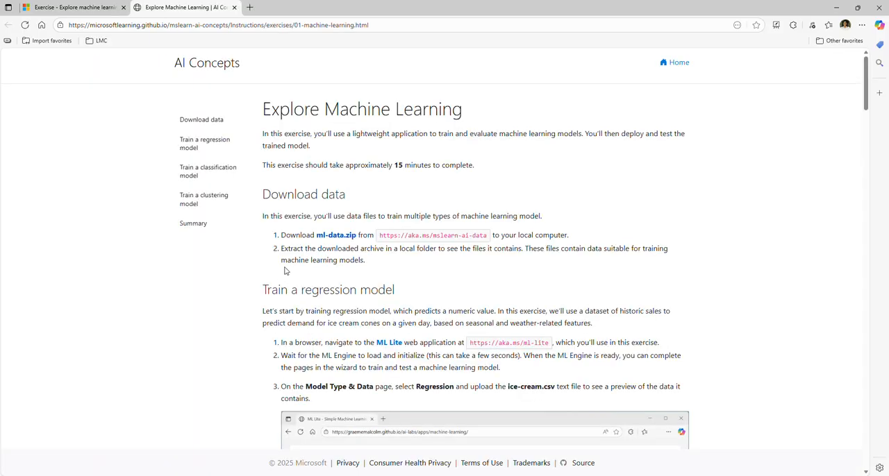
click(338, 236)
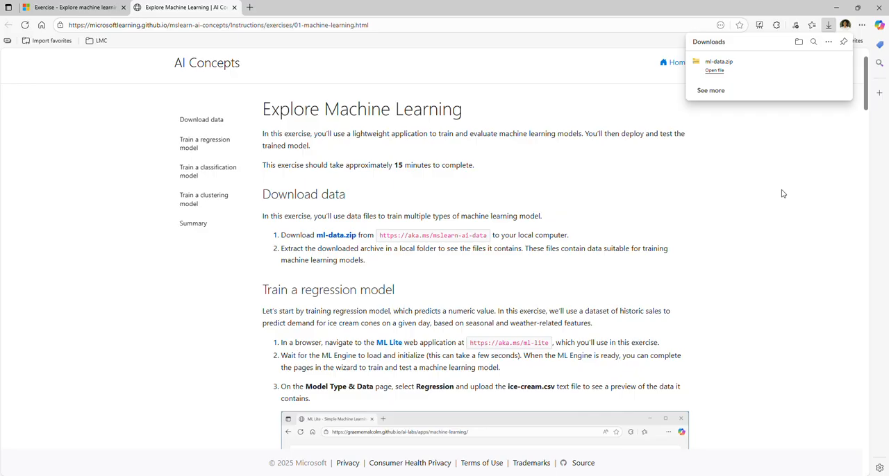
Step: Review the exercise instructions and test cases for training the regression, classification and clustering models
scroll(782, 193, down, 1)
scroll(781, 193, down, 3)
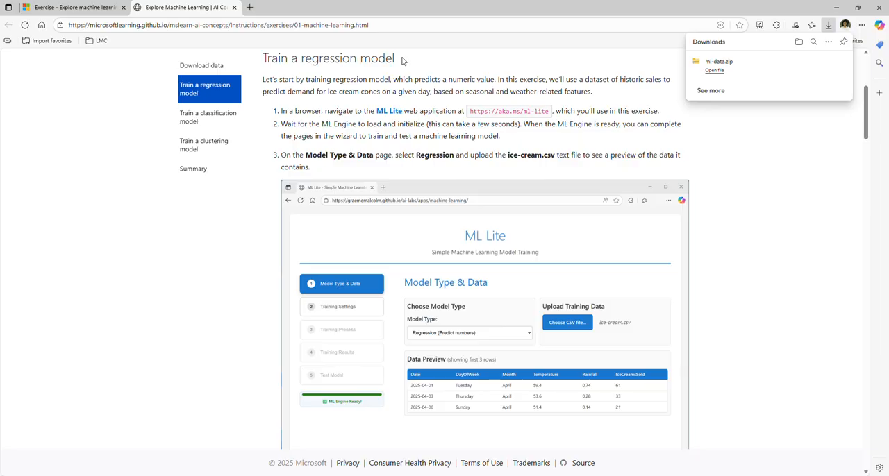
scroll(437, 166, down, 2)
scroll(437, 171, down, 12)
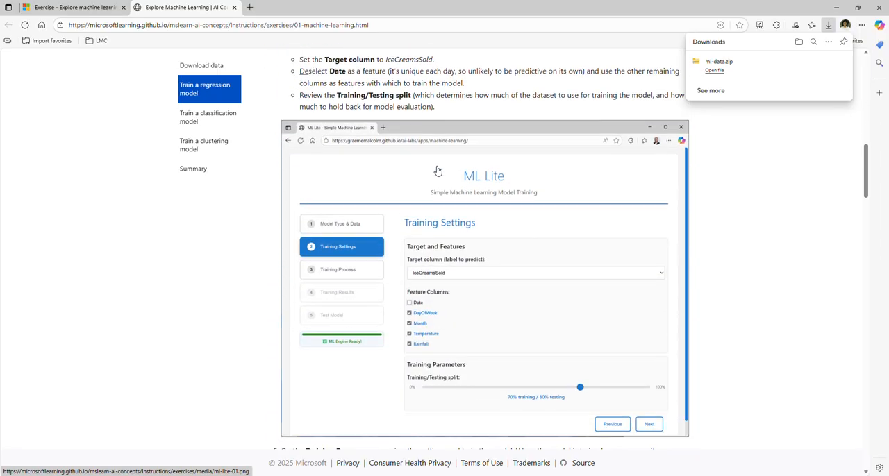
scroll(437, 172, down, 15)
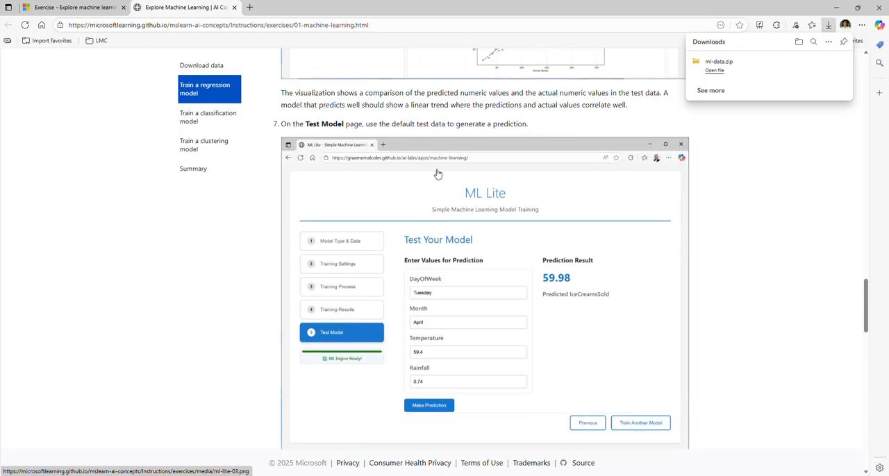
scroll(437, 172, down, 2)
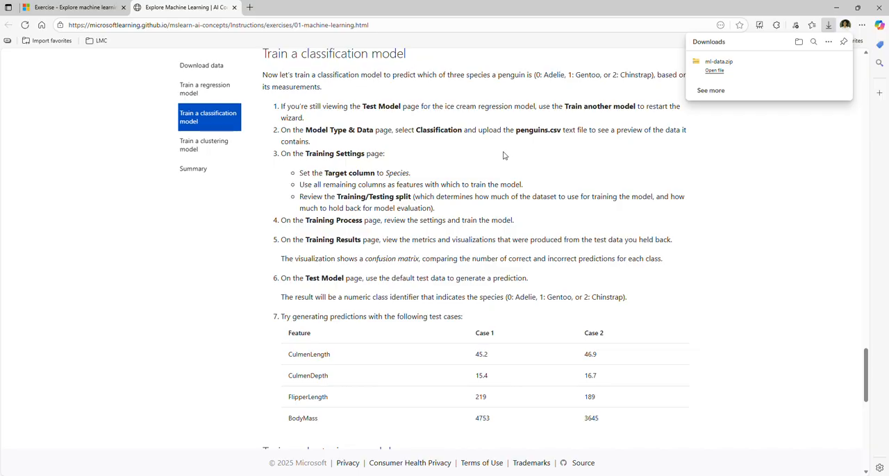
scroll(545, 234, down, 2)
scroll(545, 233, down, 3)
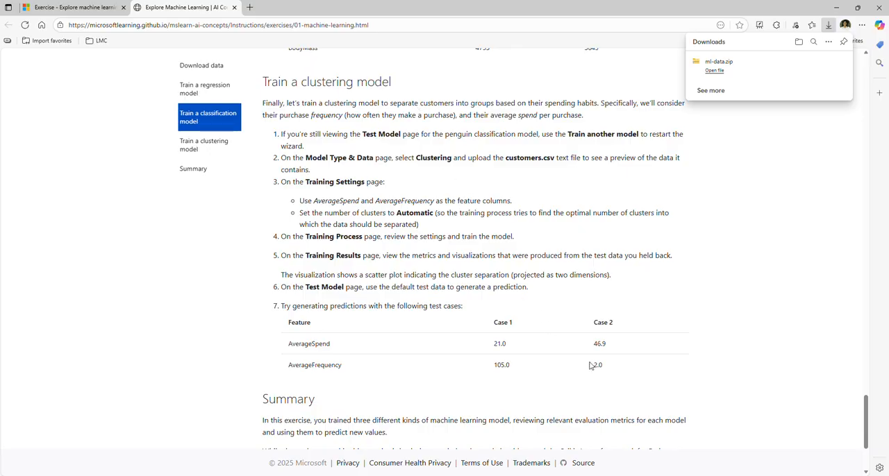
scroll(588, 366, up, 15)
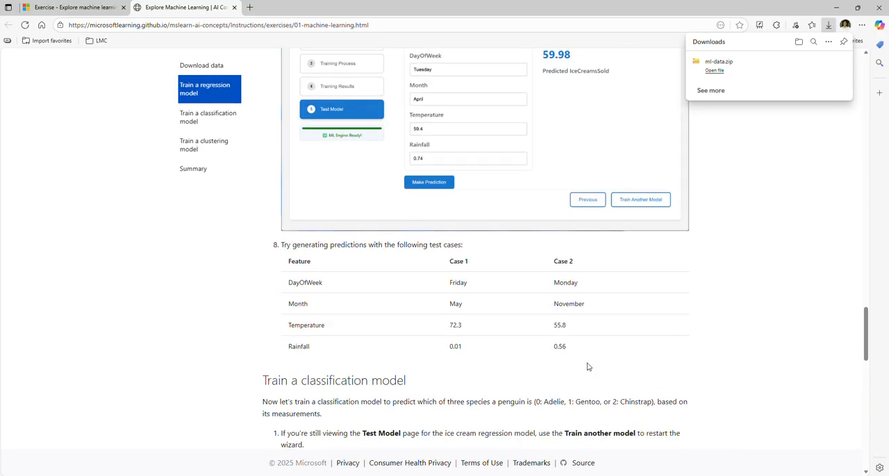
scroll(587, 367, up, 15)
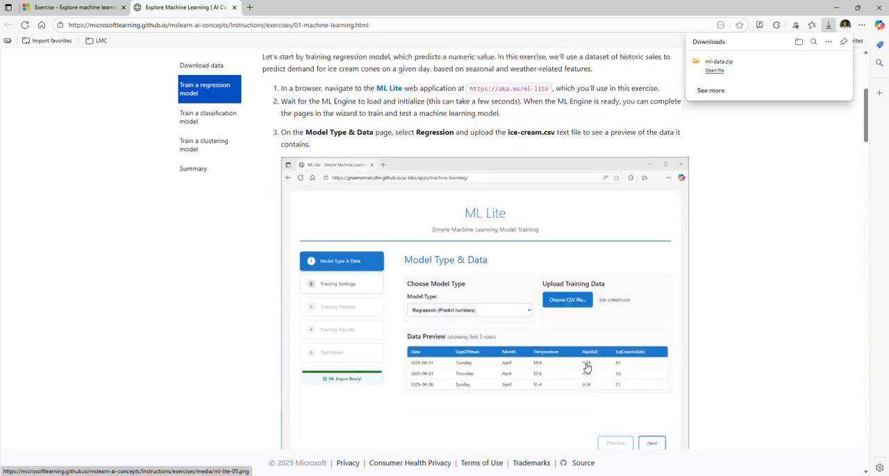
Step: Extract the downloaded ml-data archive into the Downloads folder and keep only the extracted ml-data folder window open
click(715, 70)
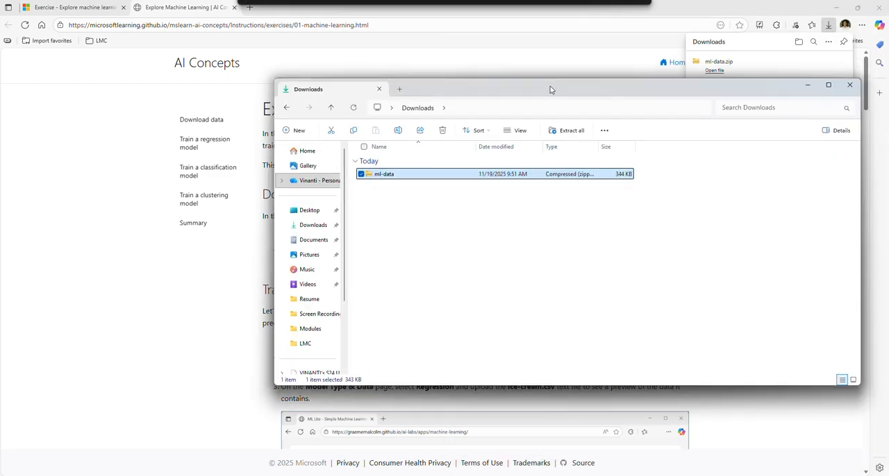
right_click(345, 193)
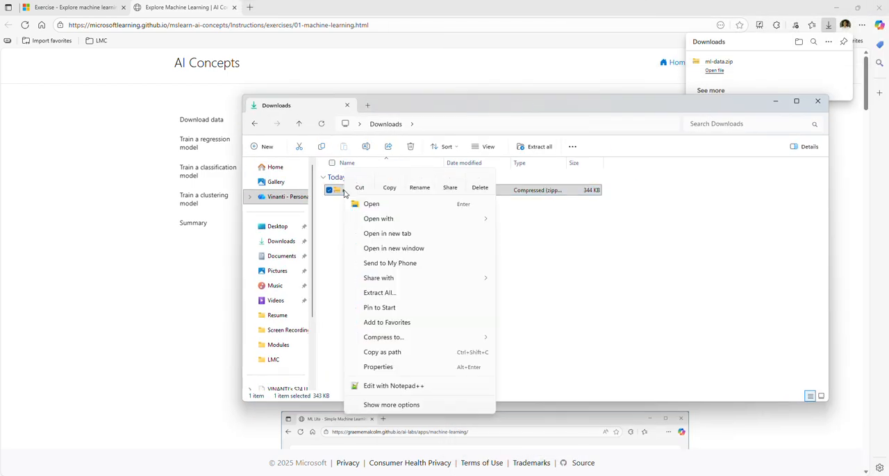
click(380, 293)
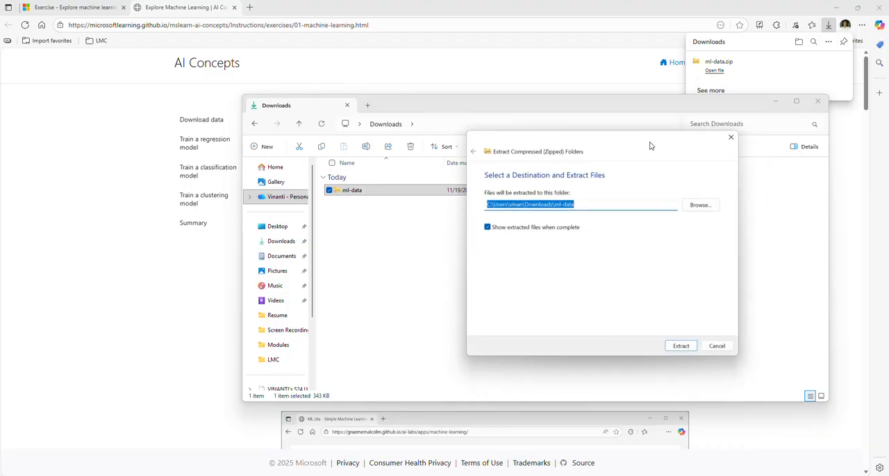
click(591, 352)
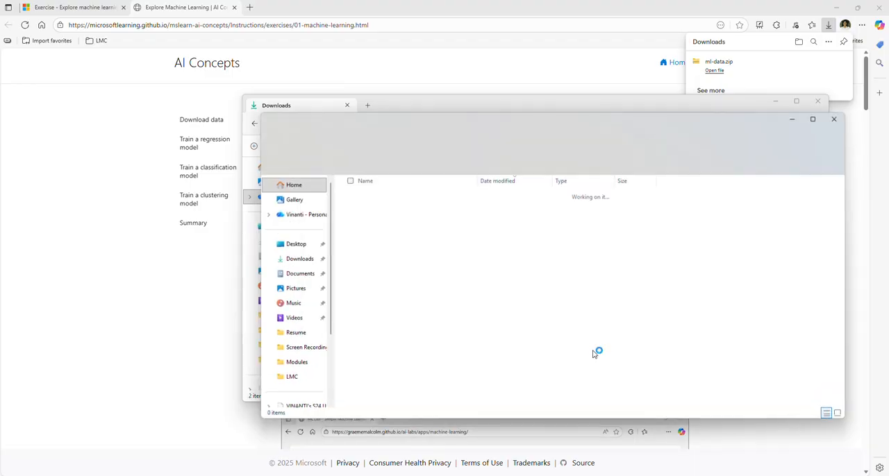
click(819, 104)
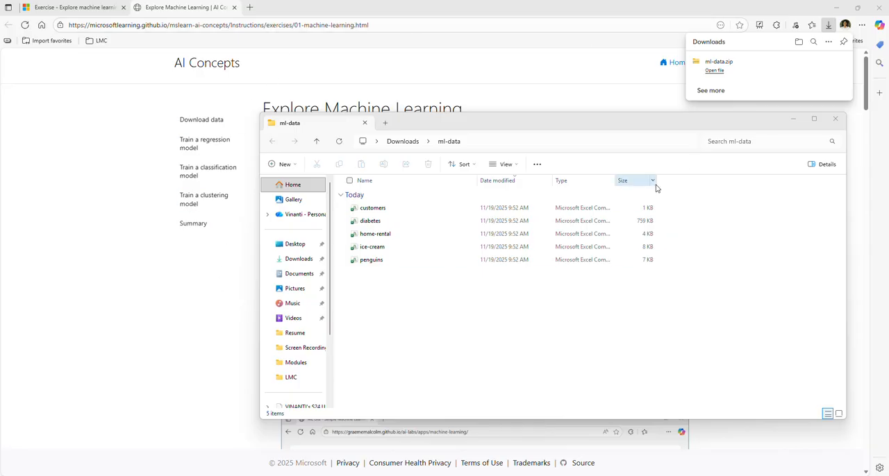
drag(646, 122, 608, 153)
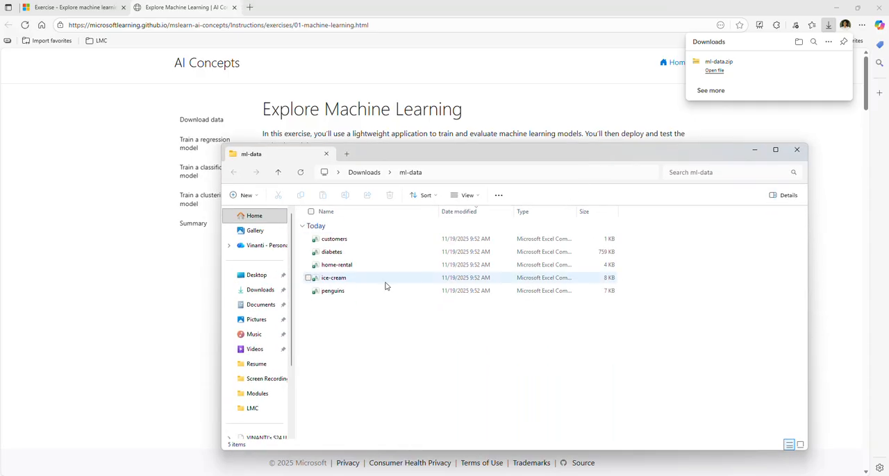
Step: Open the extracted ice-cream file in Excel and autofit all its column widths to read the data
click(331, 281)
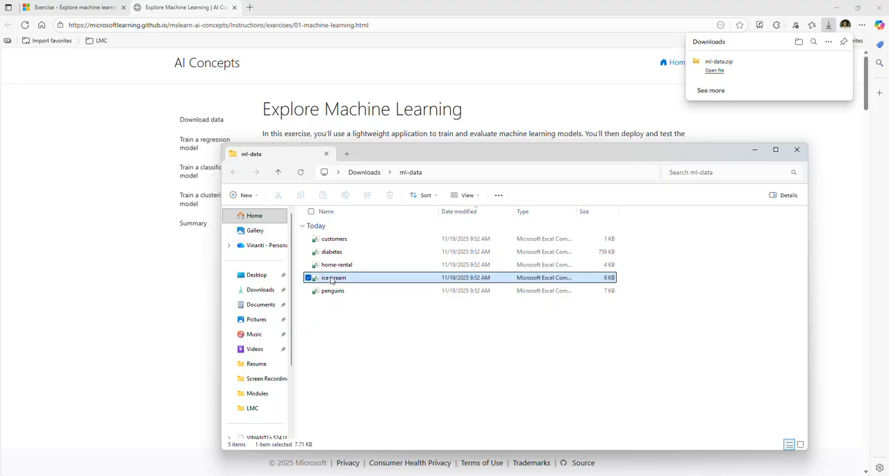
double_click(331, 279)
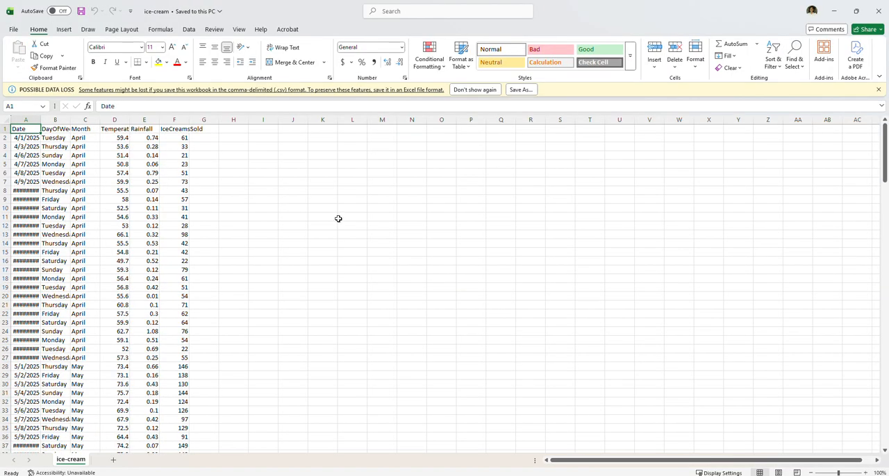
click(5, 120)
double_click(35, 121)
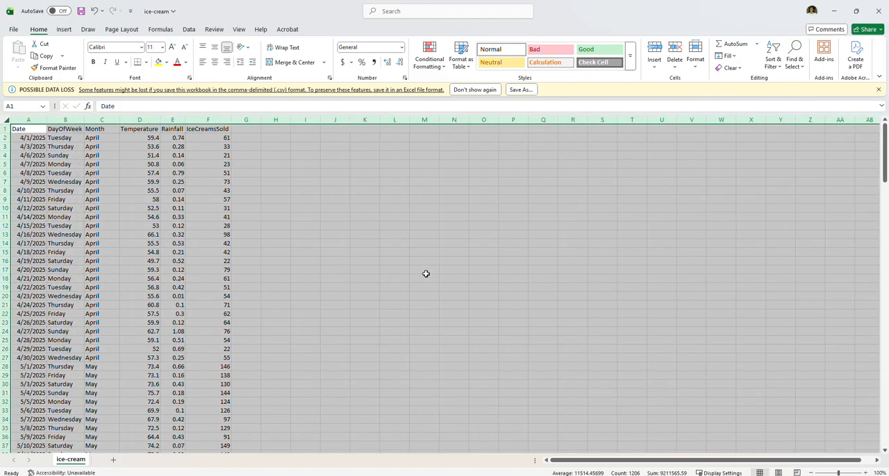
click(572, 243)
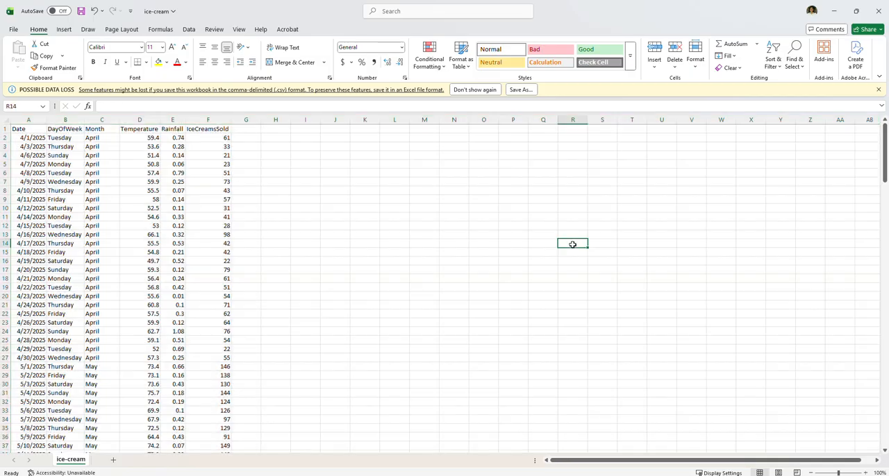
Step: Examine the IceCreamsSold column in the ice-cream file, and close the workbook without saving changes
click(229, 141)
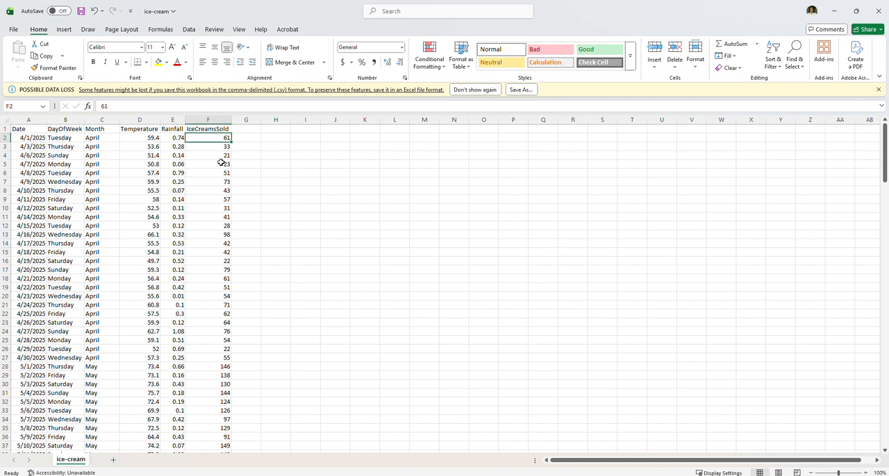
click(287, 176)
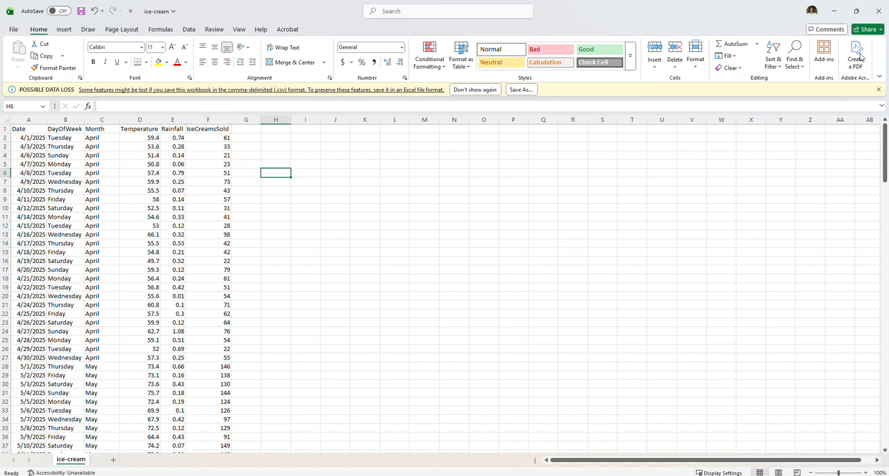
click(877, 12)
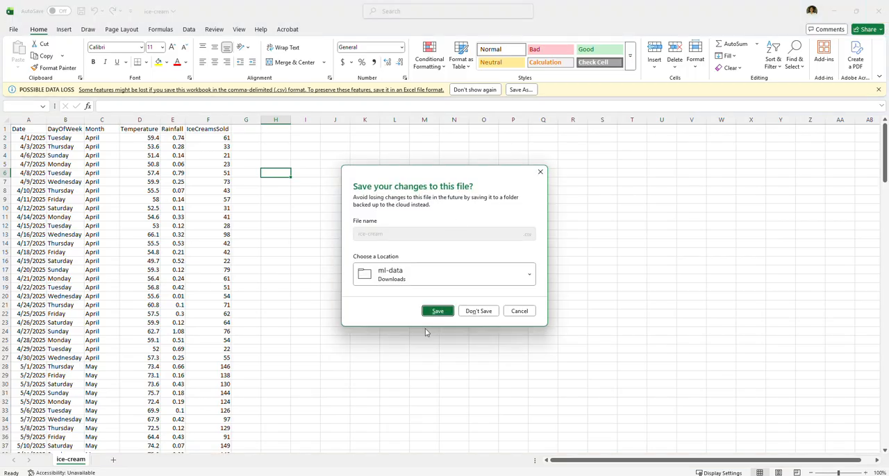
click(480, 311)
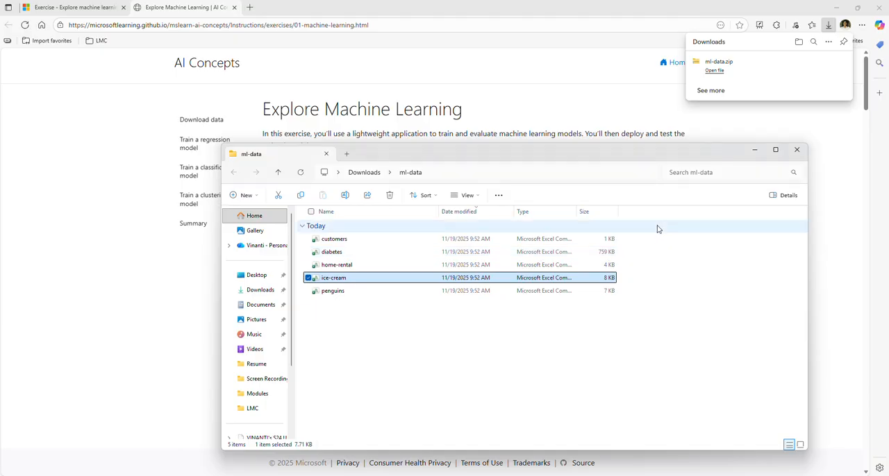
Step: Open the ML Lite web application from the exercise instructions and upload ice-cream.csv as the training data
click(753, 150)
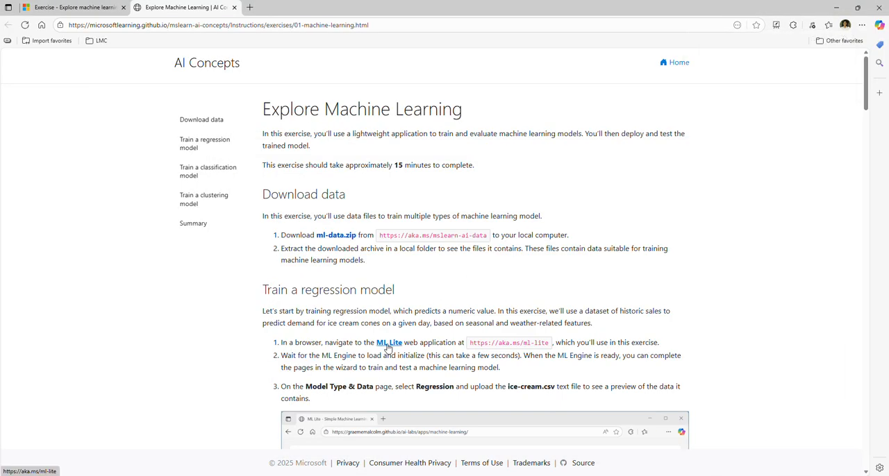
click(388, 345)
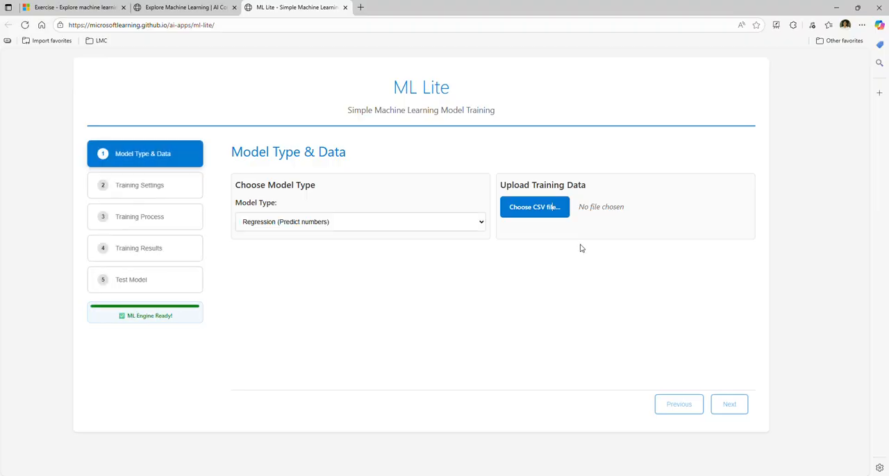
click(552, 208)
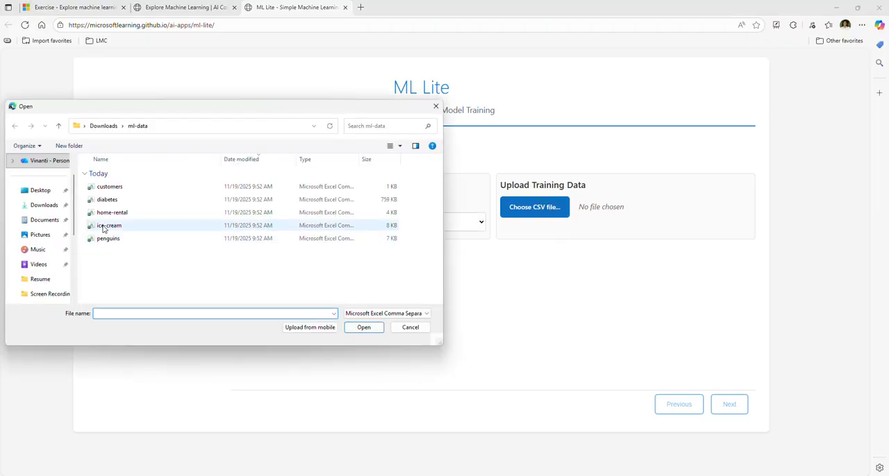
double_click(105, 226)
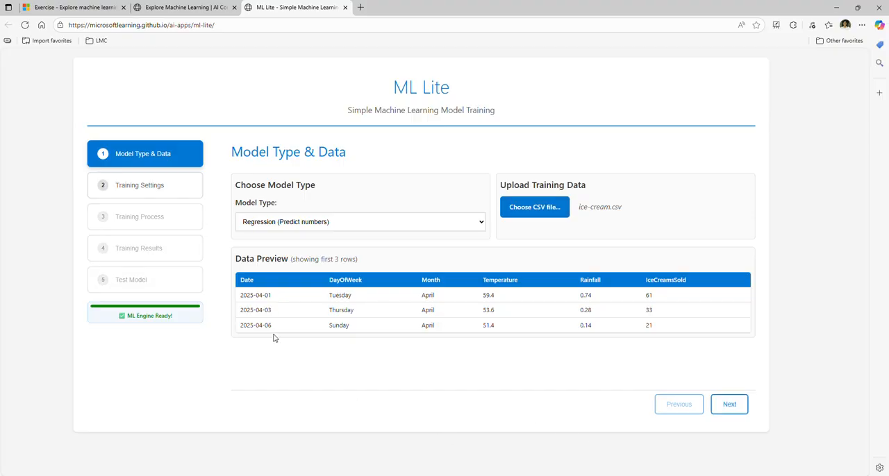
Step: Choose Regression (Predict numbers) as the model type and proceed to the training settings
click(360, 224)
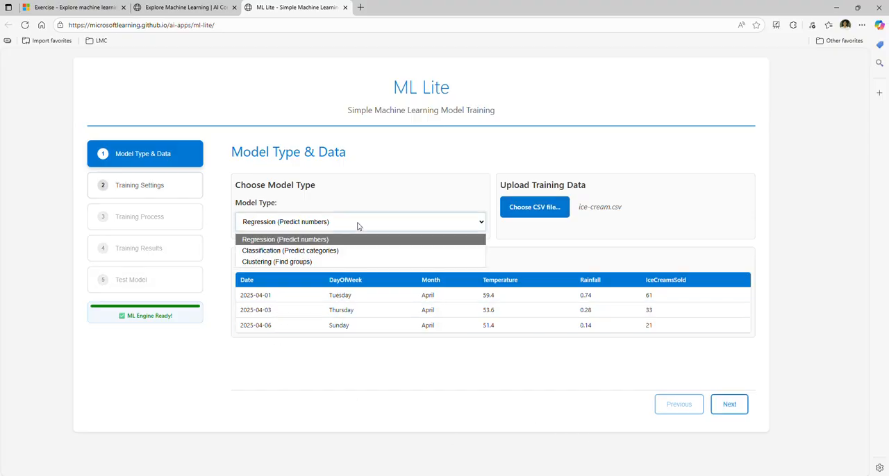
click(305, 238)
click(726, 404)
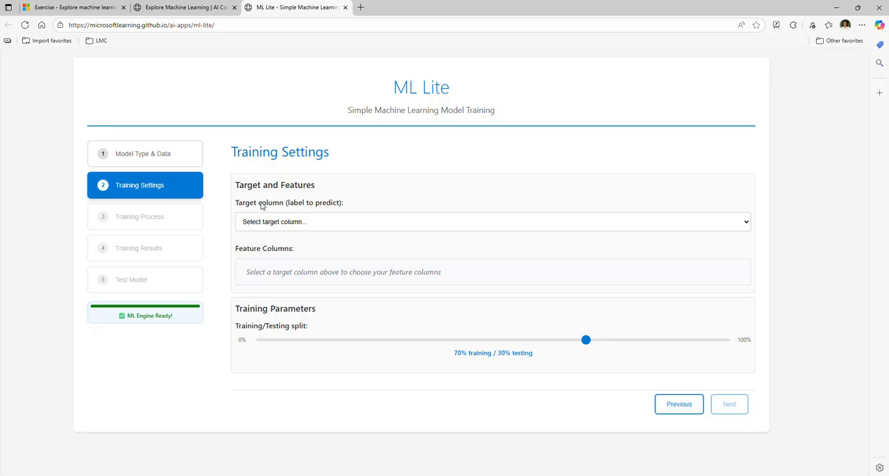
Step: Set IceCreamsSold as the target column and exclude Date from the feature columns
click(334, 225)
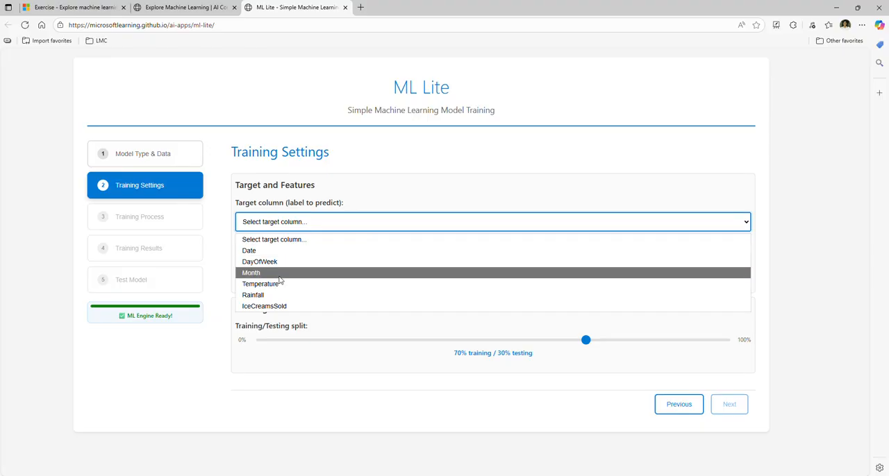
click(271, 306)
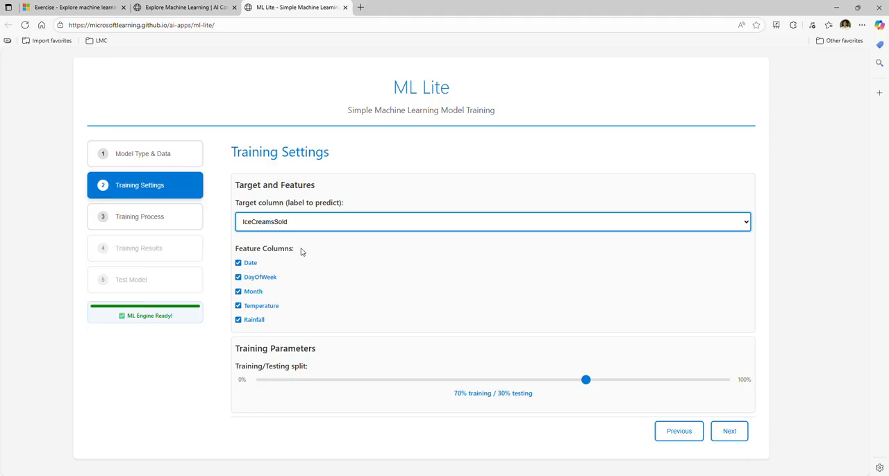
click(262, 265)
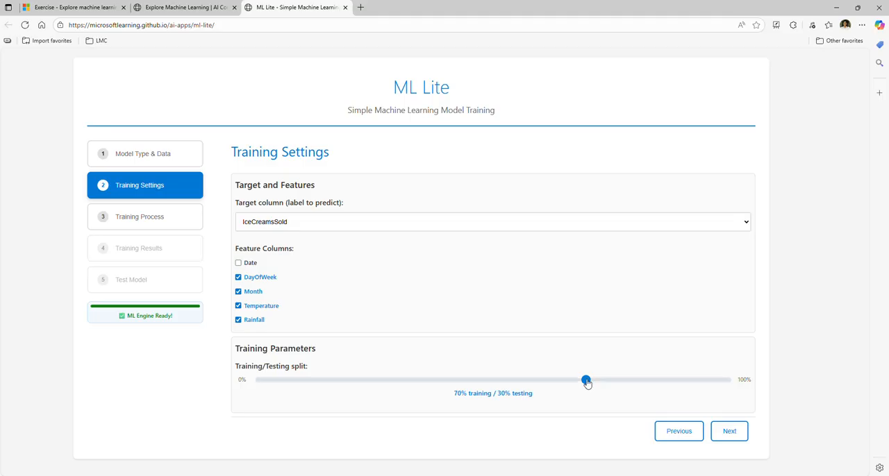
Step: Set the training/testing split to 80% training / 20% testing and train the regression model
drag(592, 381, 632, 381)
click(729, 430)
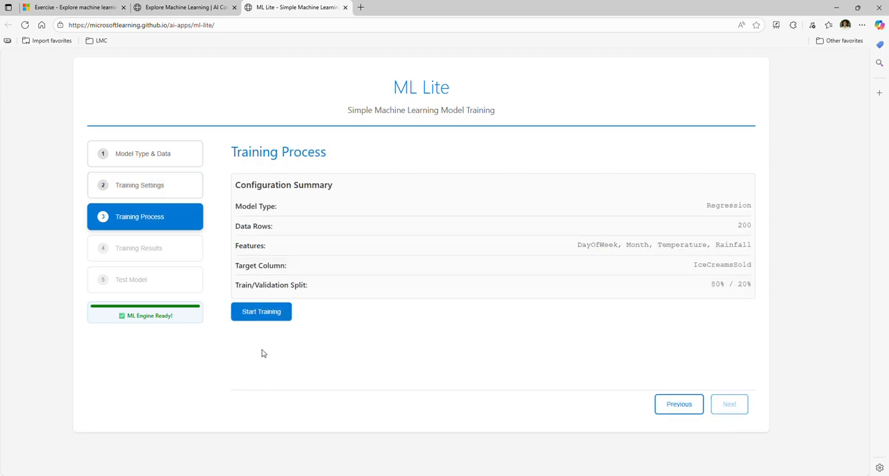
click(267, 313)
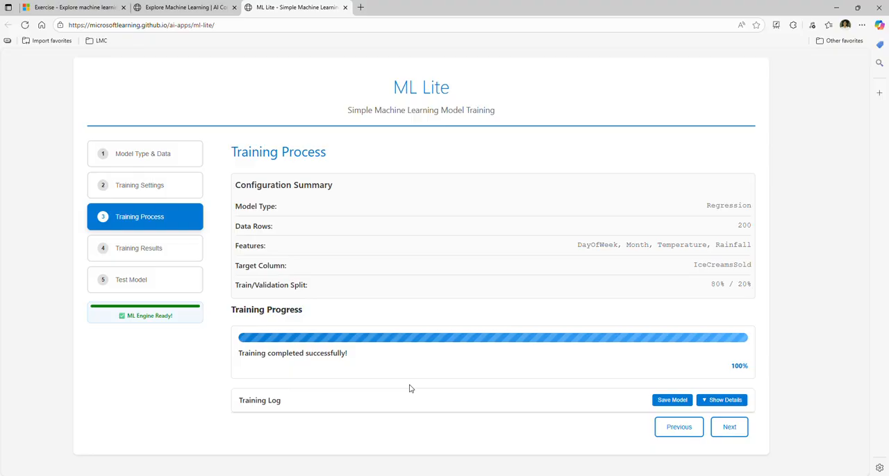
Step: Review the regression training results and predict IceCreamsSold with the prefilled test values
click(729, 427)
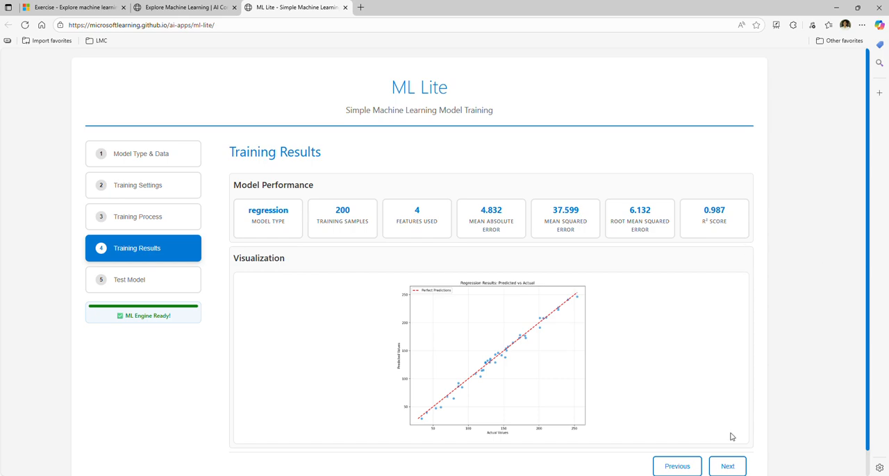
click(733, 466)
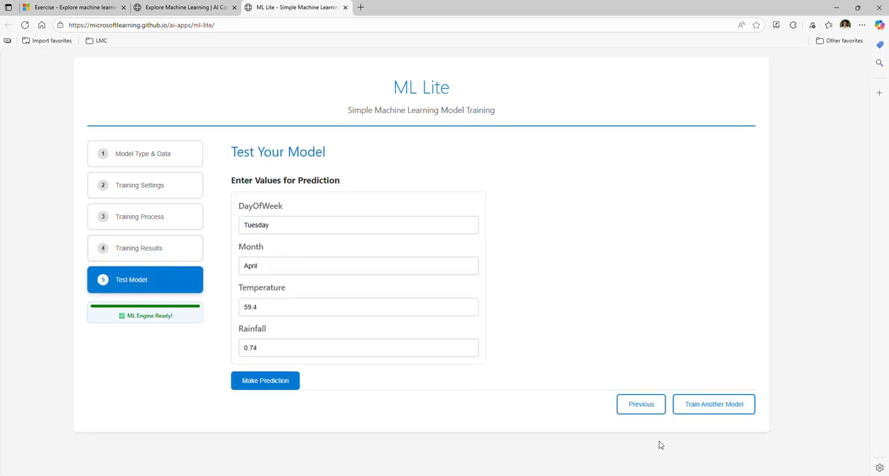
click(273, 386)
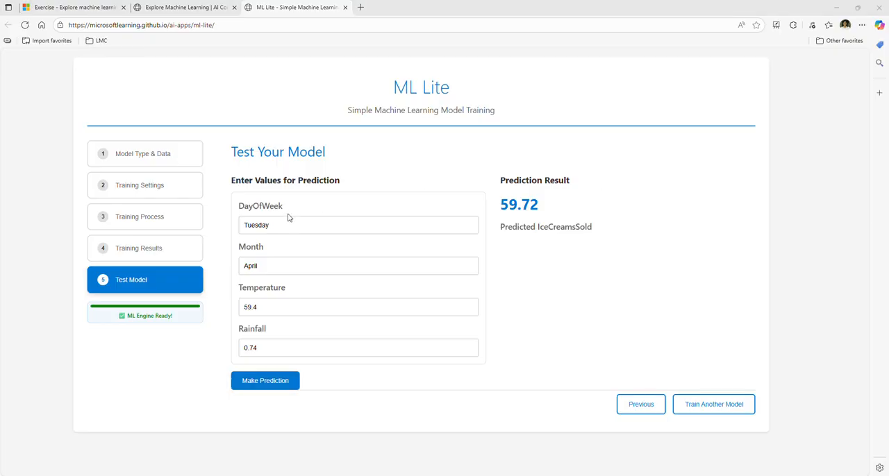
Step: Predict IceCreamsSold for DayOfWeek Friday, Month May, Temperature 72.3 and Rainfall 0.01
click(259, 226)
double_click(259, 226)
text(Friday)
click(294, 267)
double_click(294, 266)
text(May)
double_click(286, 308)
text(72.3)
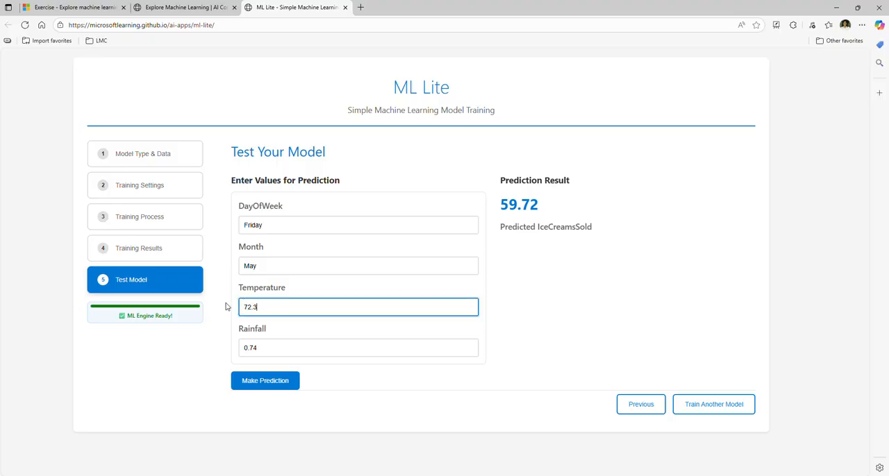
double_click(271, 347)
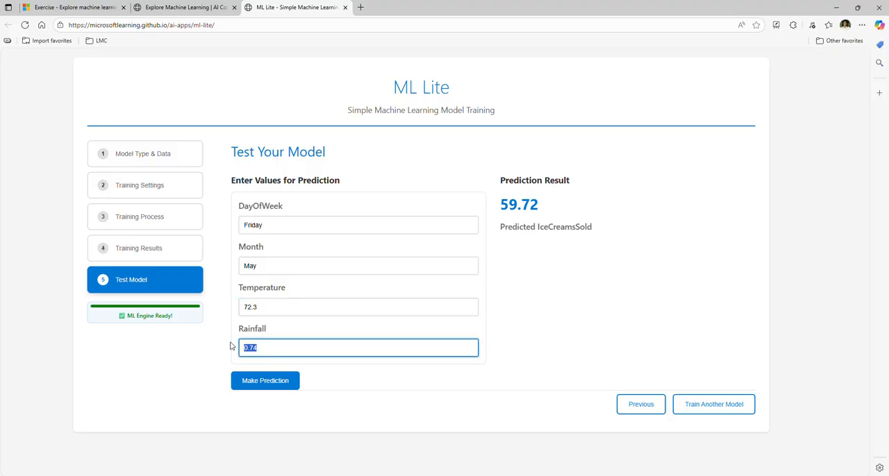
text(0.01)
click(272, 386)
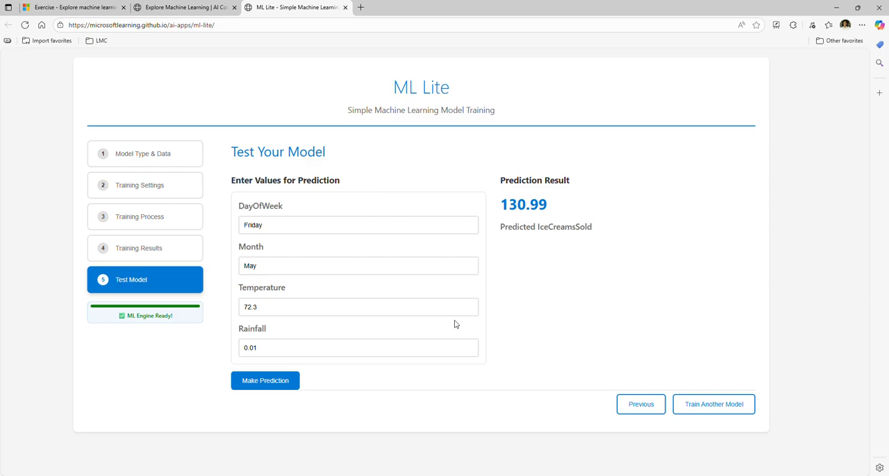
Step: Set the Temperature to 73.3 and run the ice-cream sales prediction again
click(249, 307)
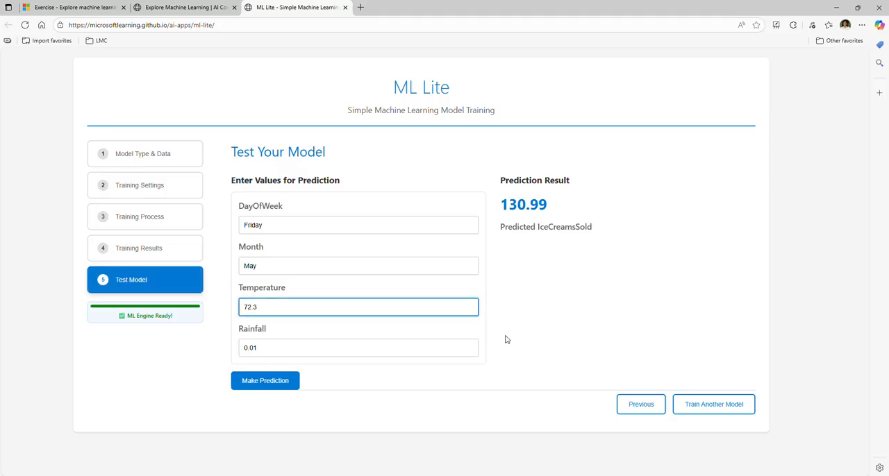
key(BackSpace)
text(3)
click(264, 386)
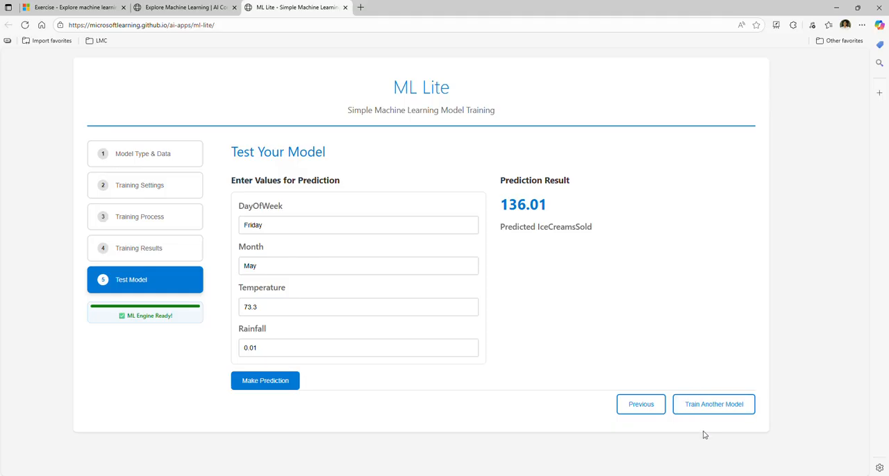
Step: Start another model with the type Classification (Predict categories) and upload penguins.csv as its training data
click(706, 410)
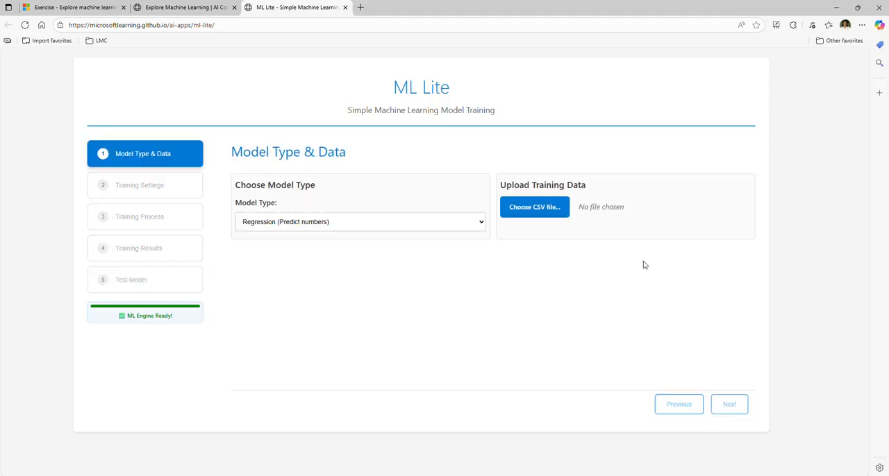
click(297, 227)
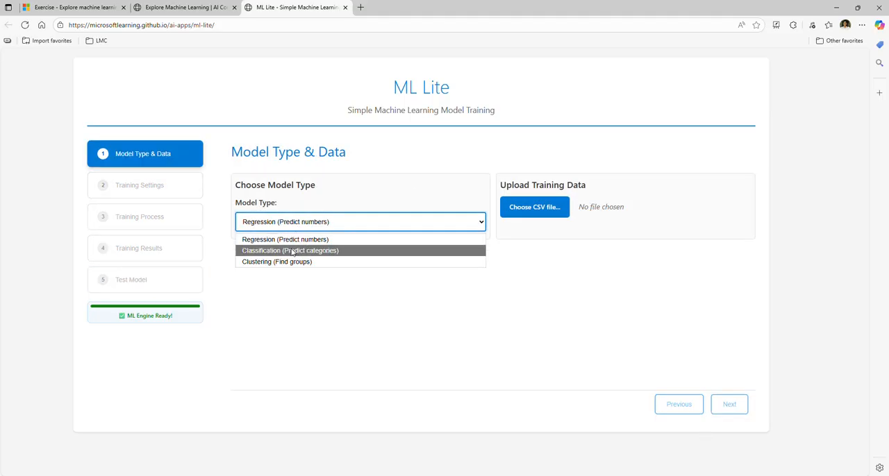
click(291, 251)
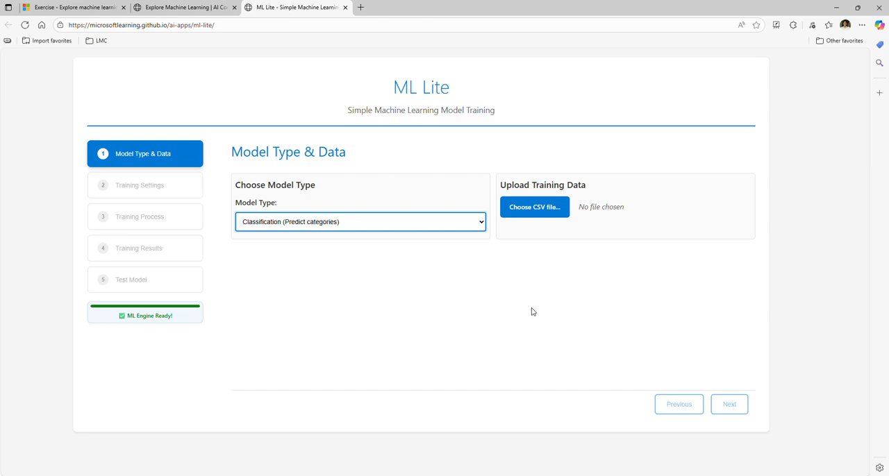
click(533, 208)
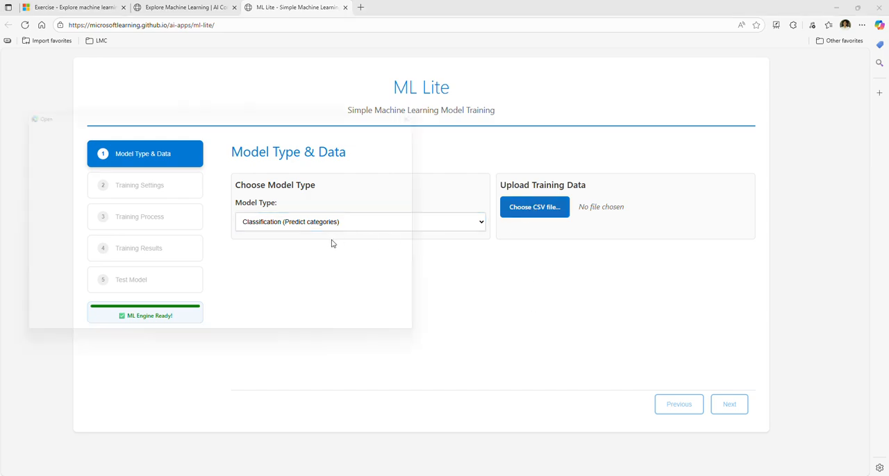
double_click(102, 238)
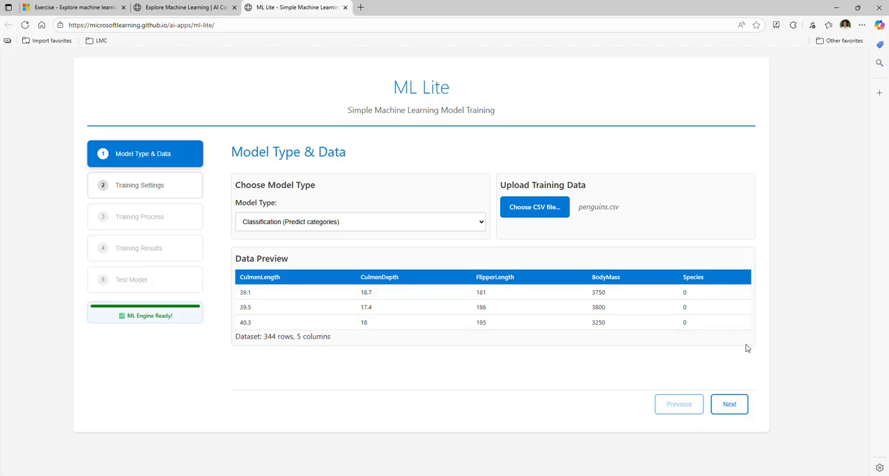
Step: Proceed to the training settings and set Species as the target column
click(731, 404)
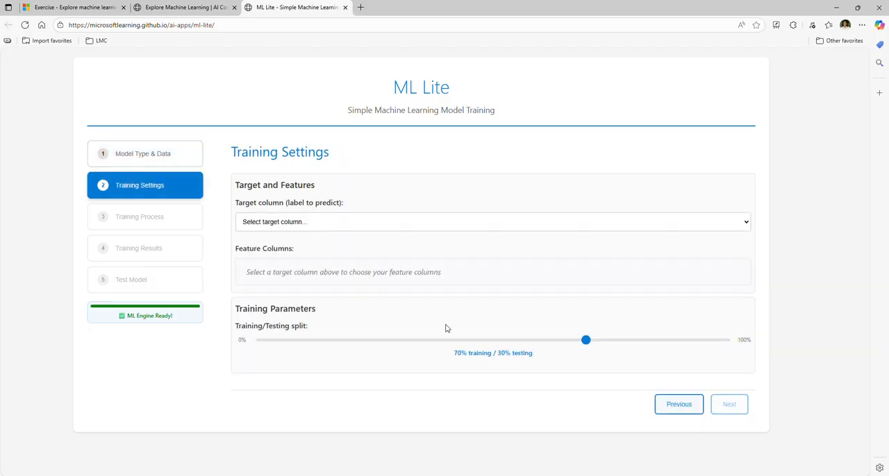
click(329, 226)
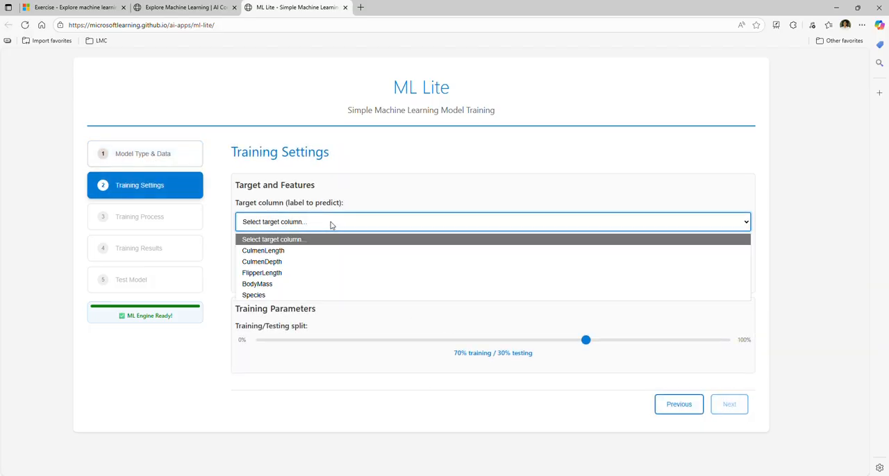
click(274, 295)
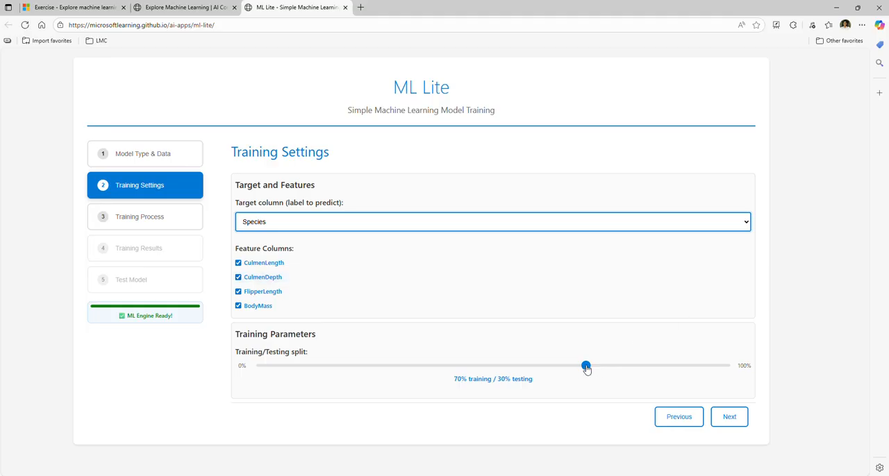
Step: Set the split to 80% training / 20% testing and train the penguin classification model
drag(587, 369, 625, 368)
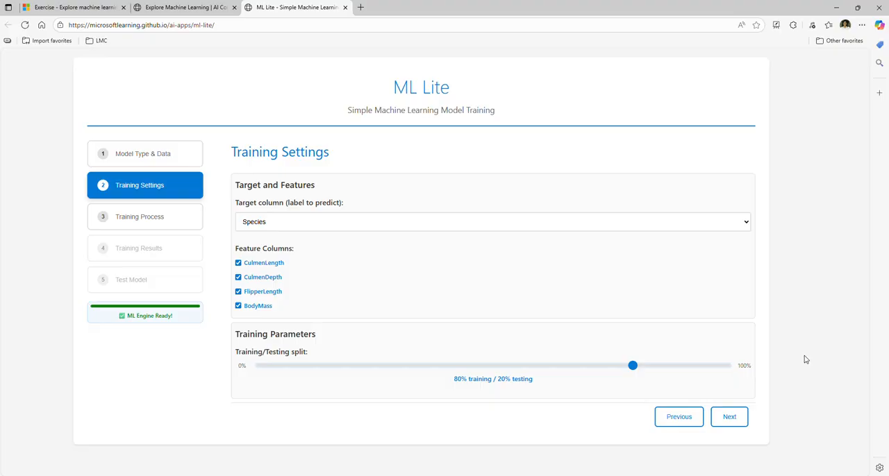
click(729, 416)
click(263, 316)
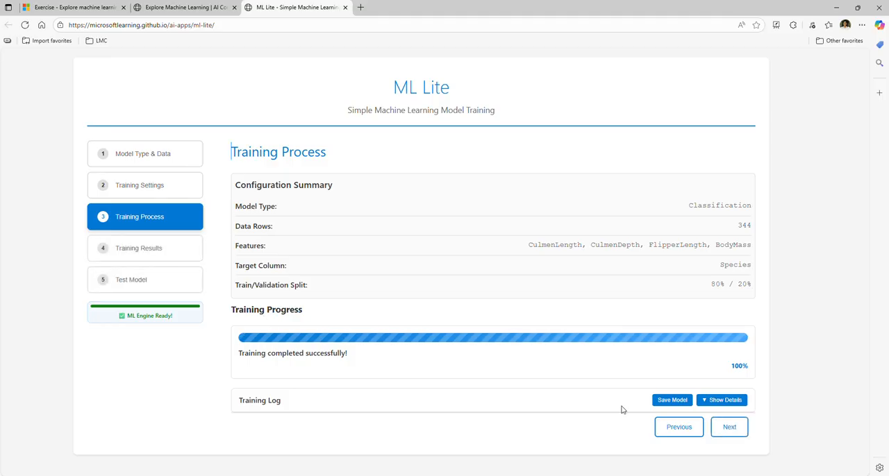
Step: Review the classification metrics and confusion matrix, and predict the species with the prefilled test values
click(729, 429)
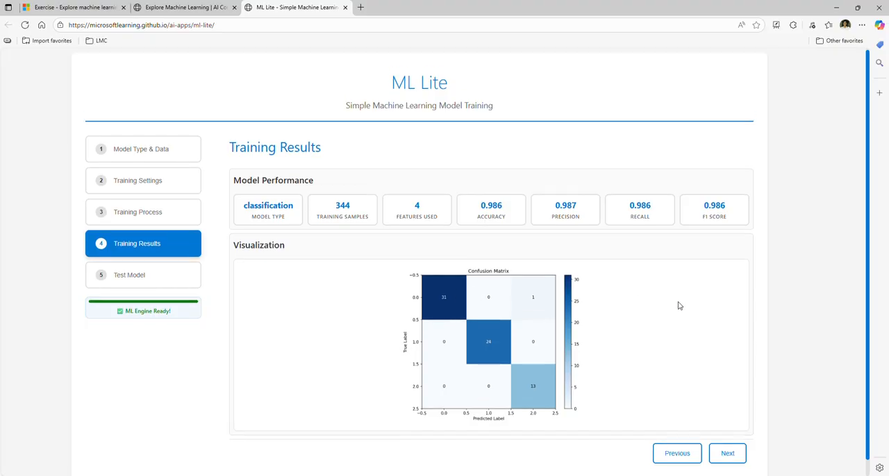
scroll(678, 304, down, 1)
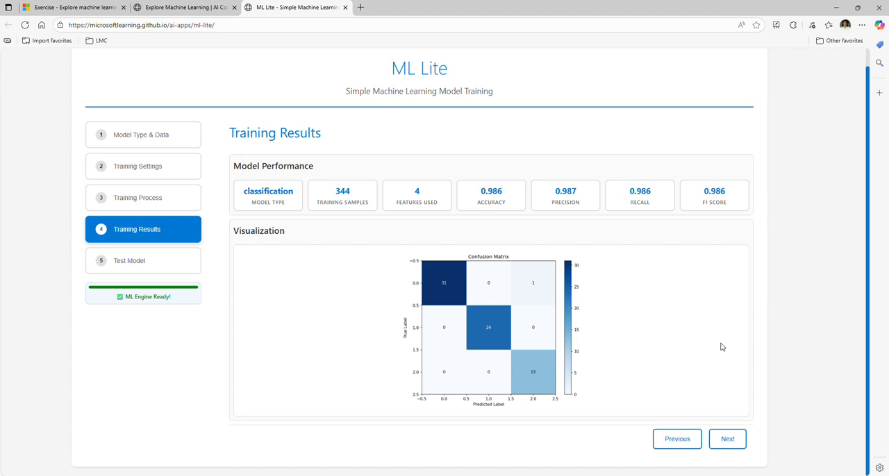
click(726, 438)
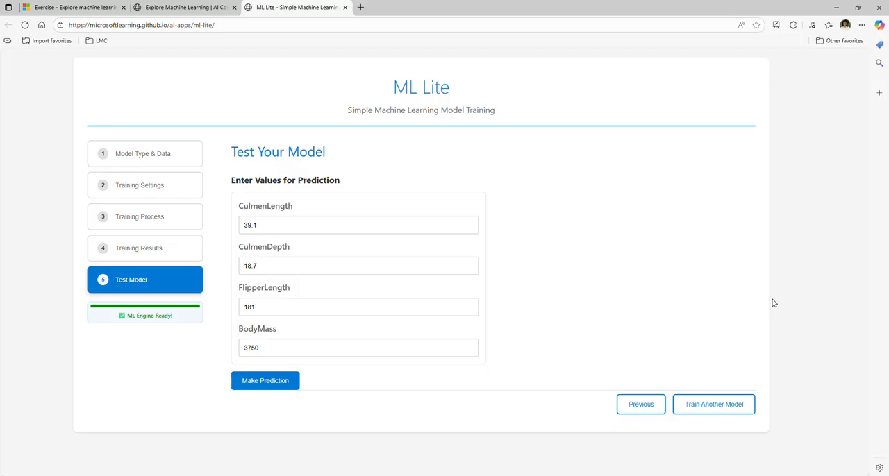
click(269, 389)
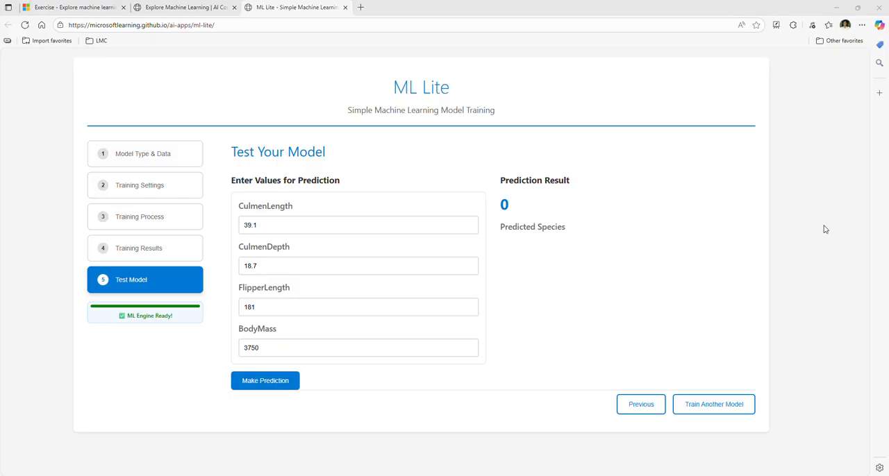
Step: Predict the species for CulmenLength 45.2, CulmenDepth 15.4, FlipperLength 219 and BodyMass 4753
click(258, 225)
double_click(258, 225)
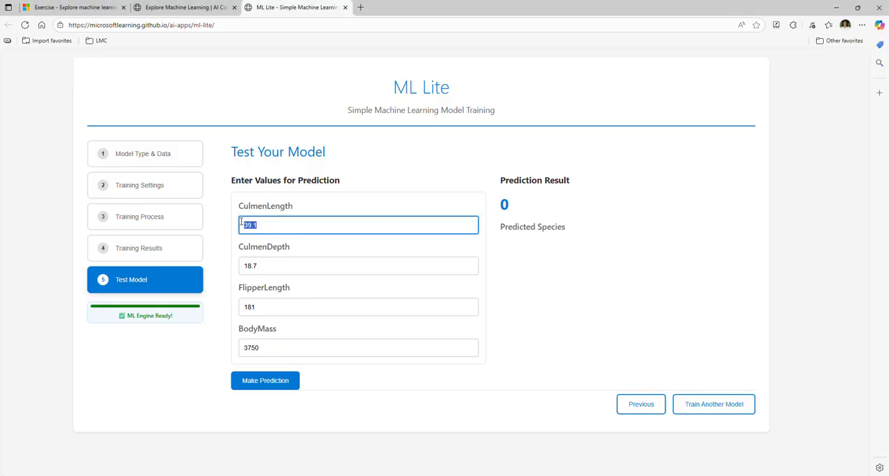
text(45.2)
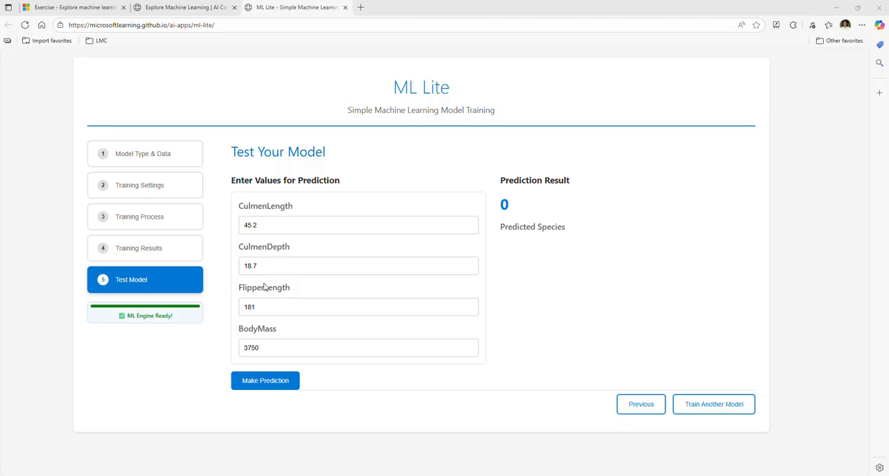
click(288, 262)
double_click(287, 261)
text(15.4)
double_click(312, 307)
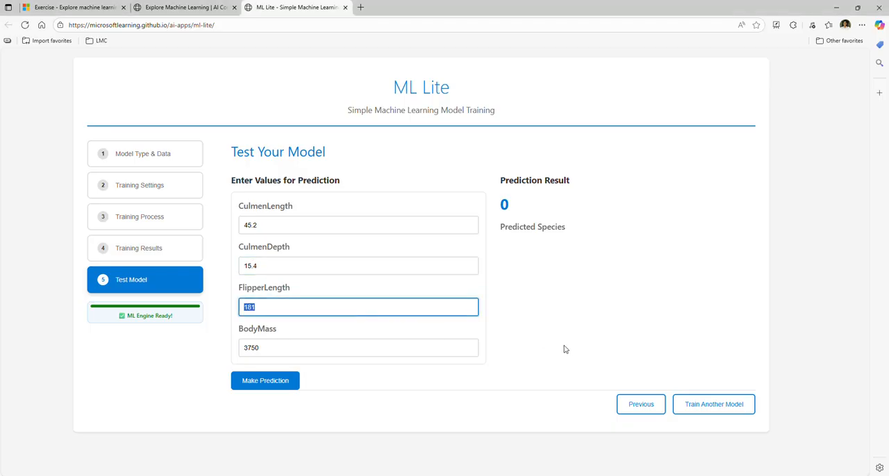
text(219)
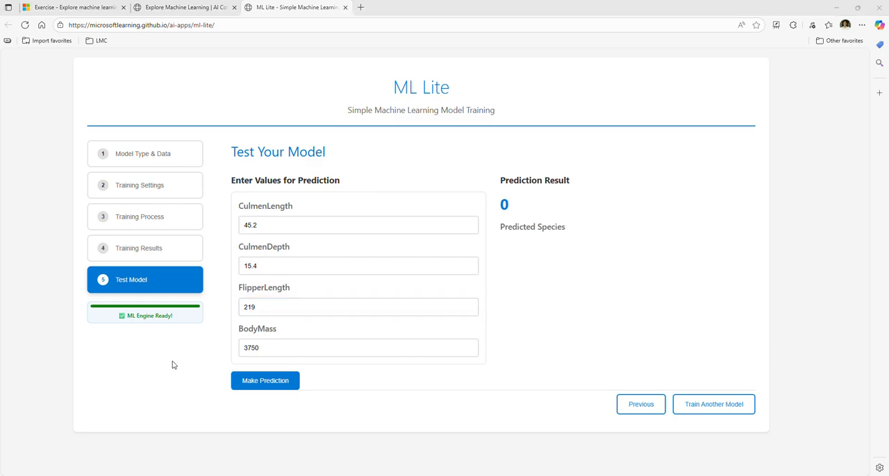
double_click(271, 348)
text(4753)
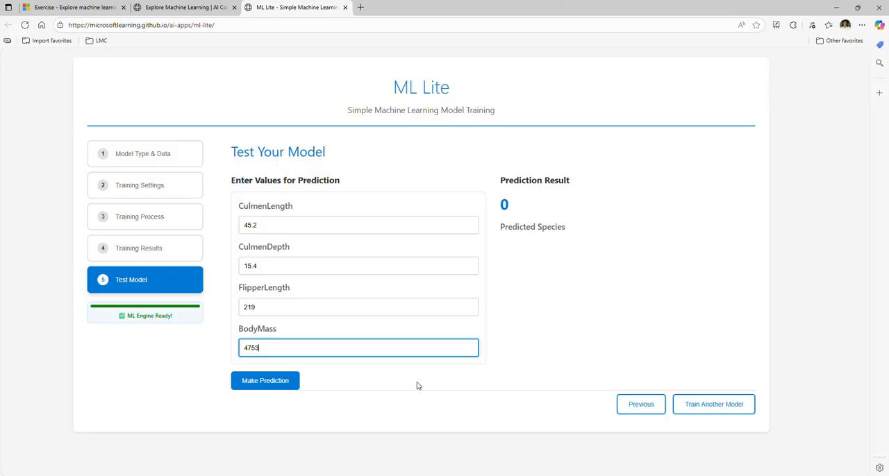
click(283, 385)
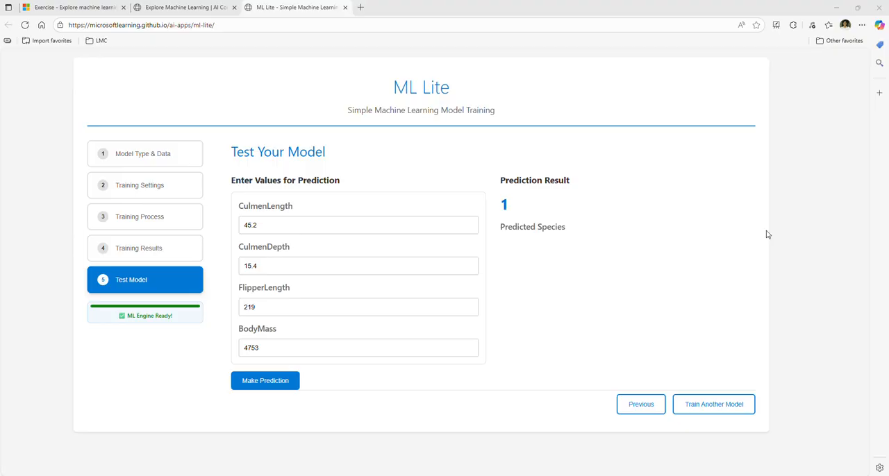
Step: Predict the species for CulmenLength 46.9, CulmenDepth 16.7, FlipperLength 189 and BodyMass 3645
double_click(303, 227)
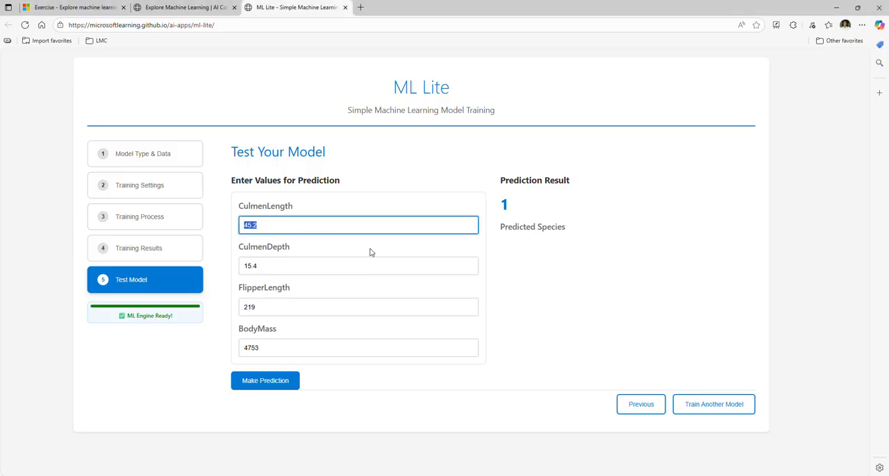
text(46.9)
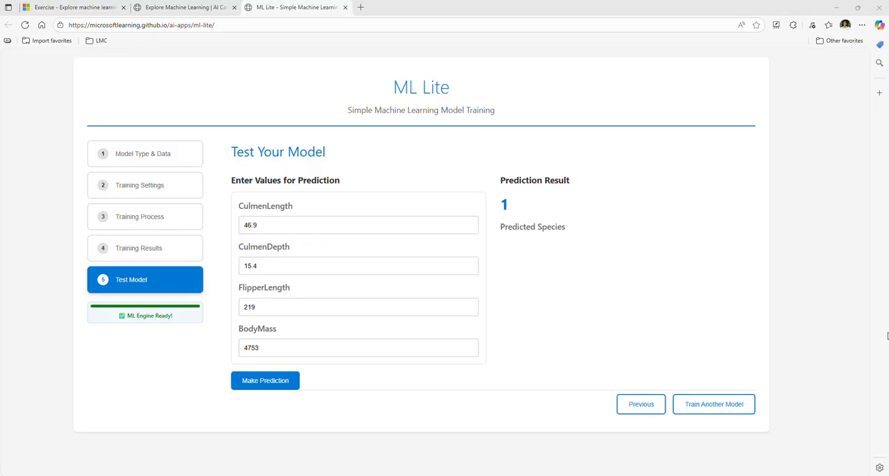
double_click(270, 265)
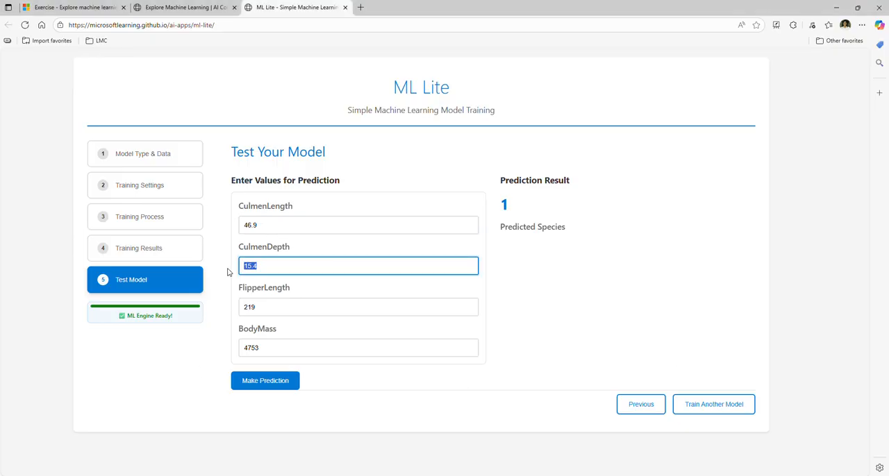
text(16.7)
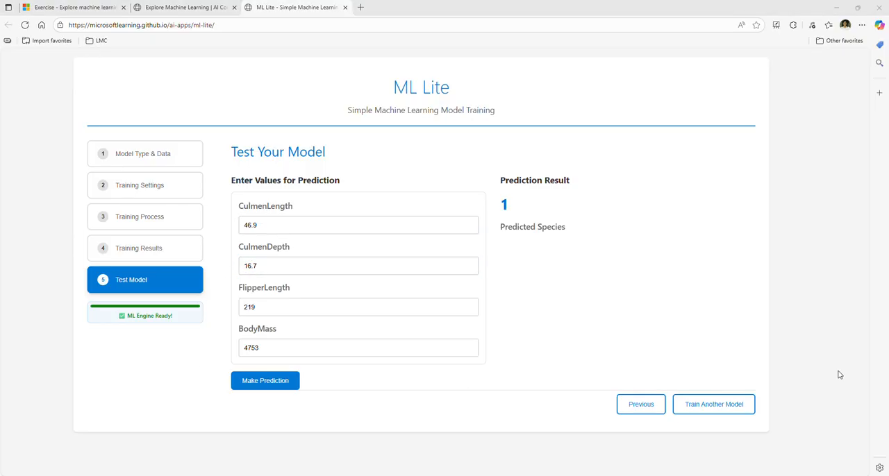
double_click(236, 311)
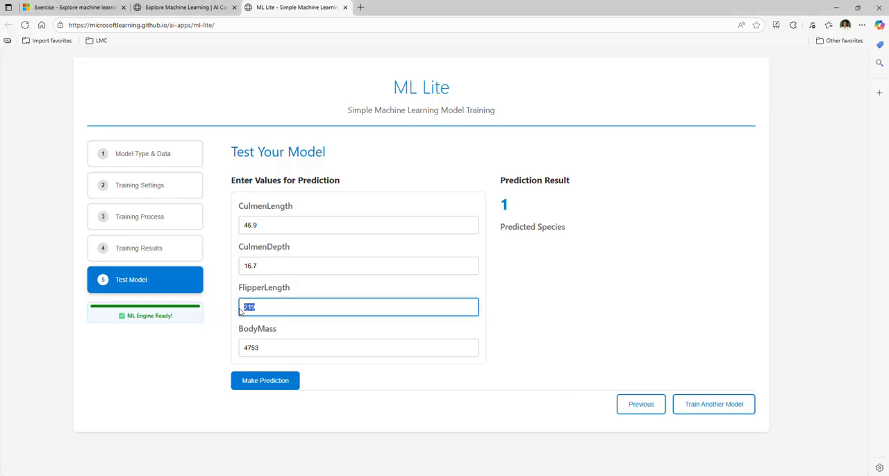
text(189)
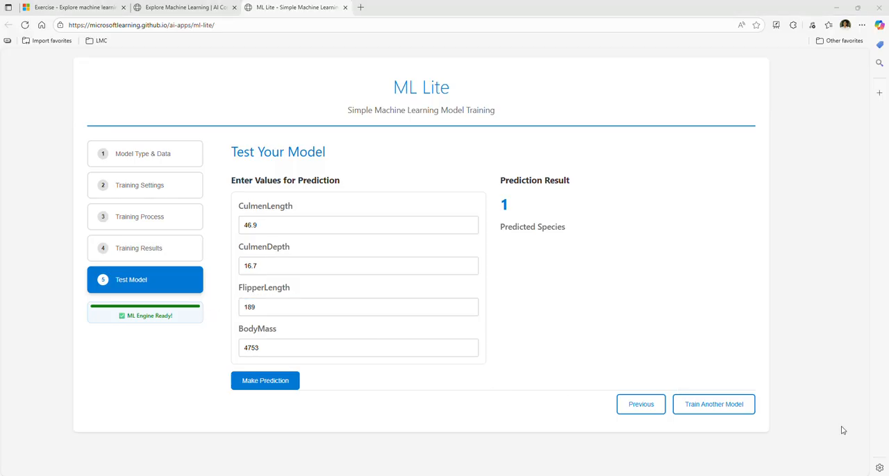
double_click(260, 348)
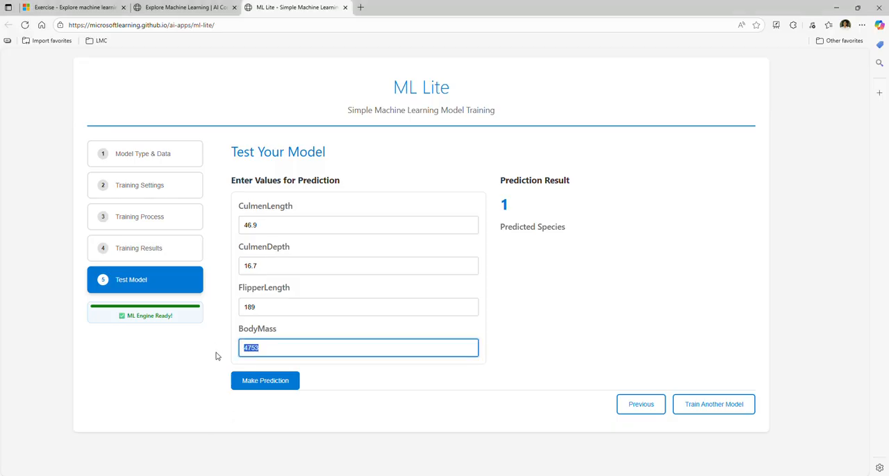
text(3645)
click(255, 386)
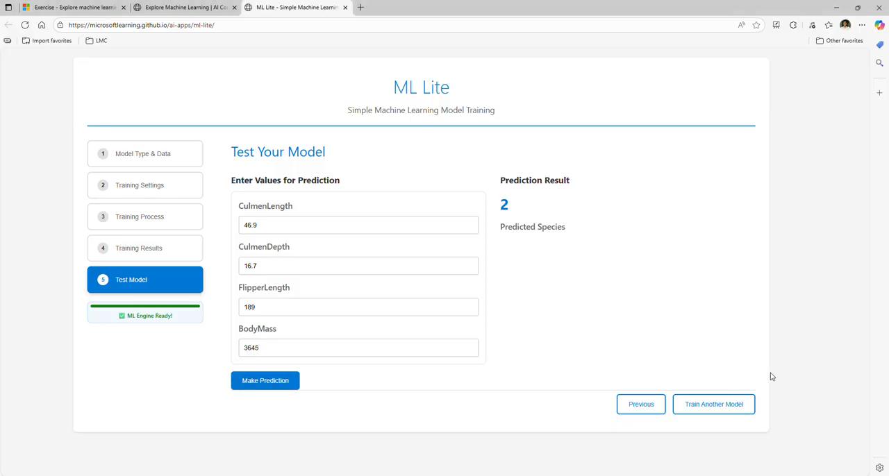
Step: Start another model of type Clustering (Find groups) and upload the customers CSV file as training data
click(727, 408)
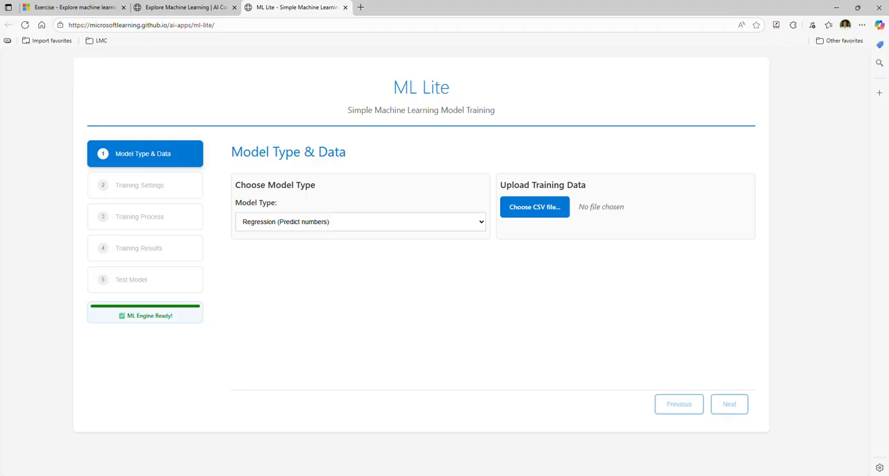
click(271, 224)
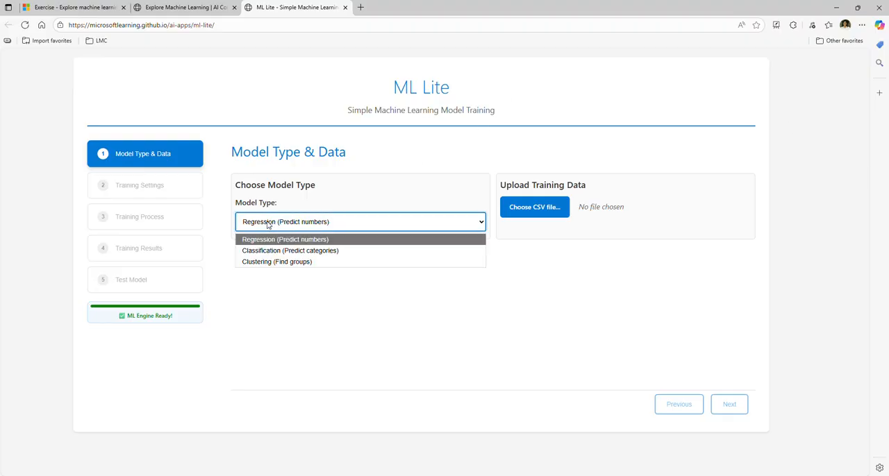
click(255, 262)
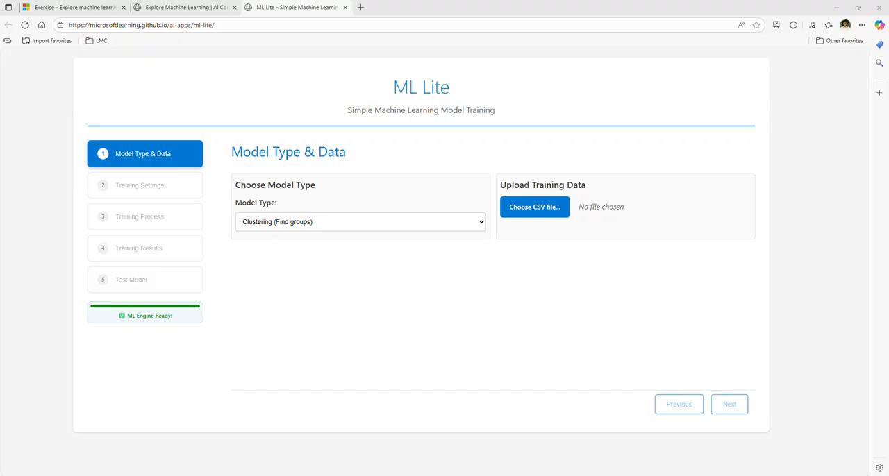
click(542, 211)
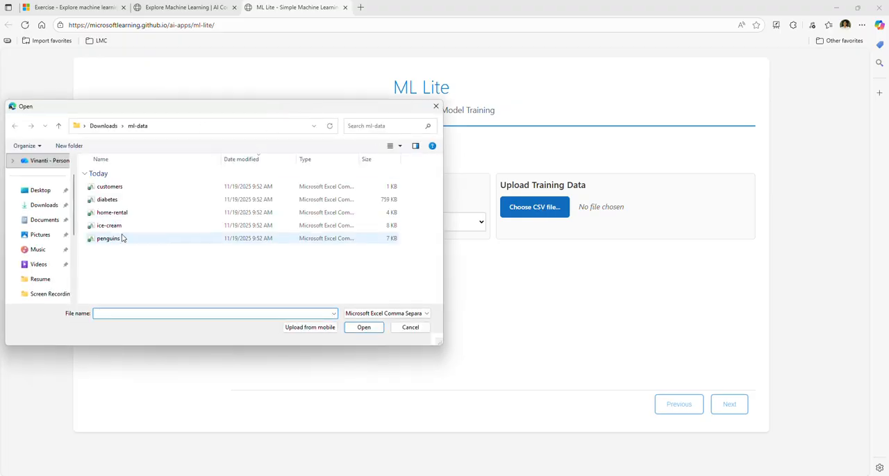
double_click(114, 186)
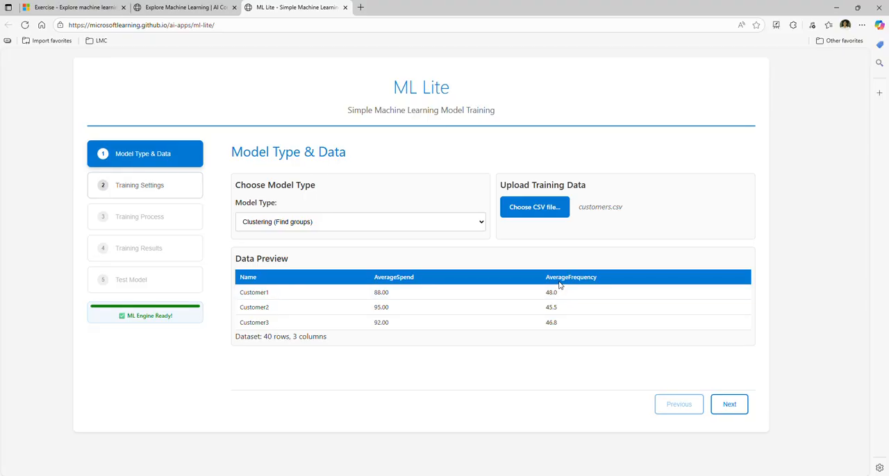
Step: Select AverageSpend and AverageFrequency as the clustering feature columns and increase the training share of the split
click(726, 406)
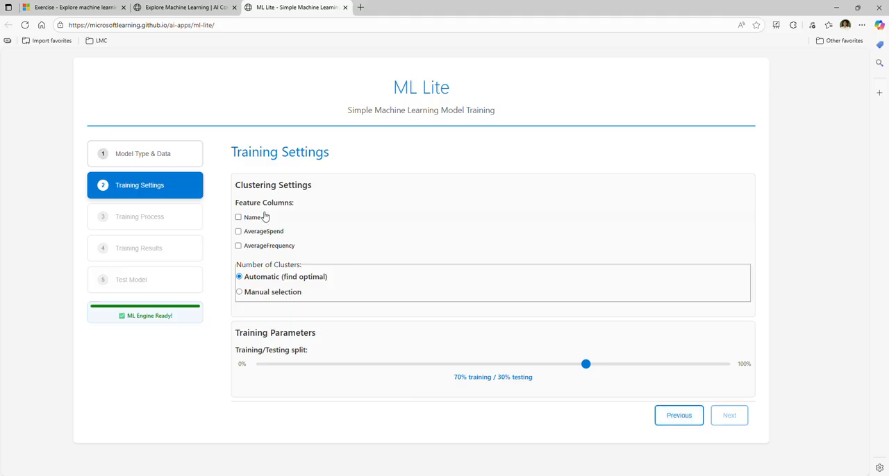
click(238, 231)
click(238, 246)
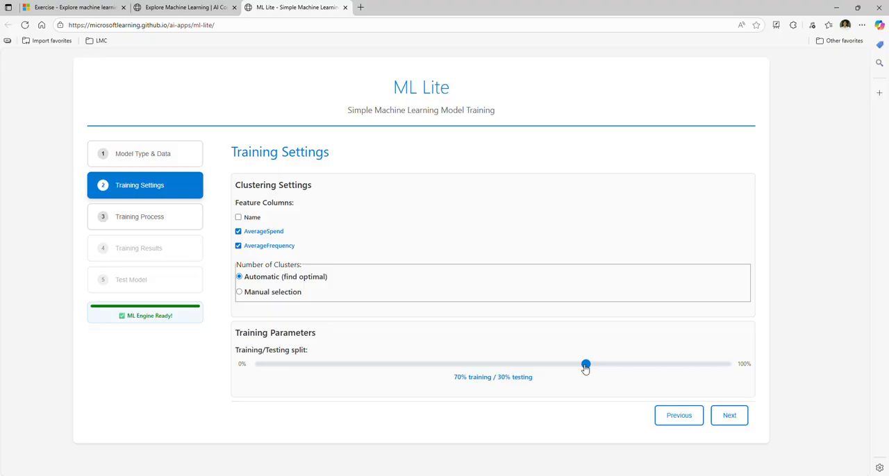
drag(586, 369, 625, 369)
Step: Train the clustering model and review its performance metrics and cluster visualization
click(732, 418)
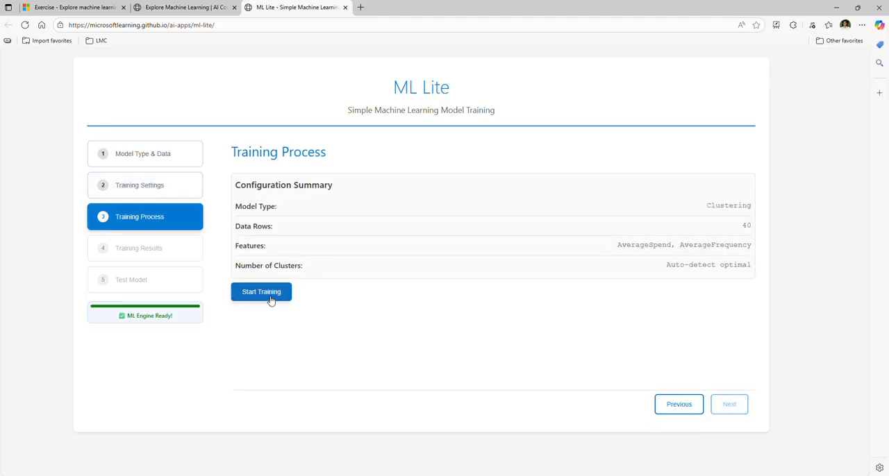
click(272, 300)
click(740, 415)
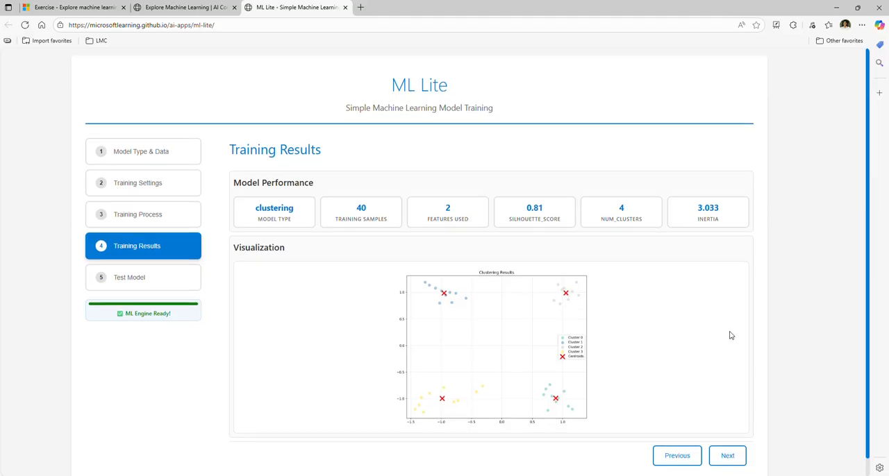
scroll(730, 334, down, 1)
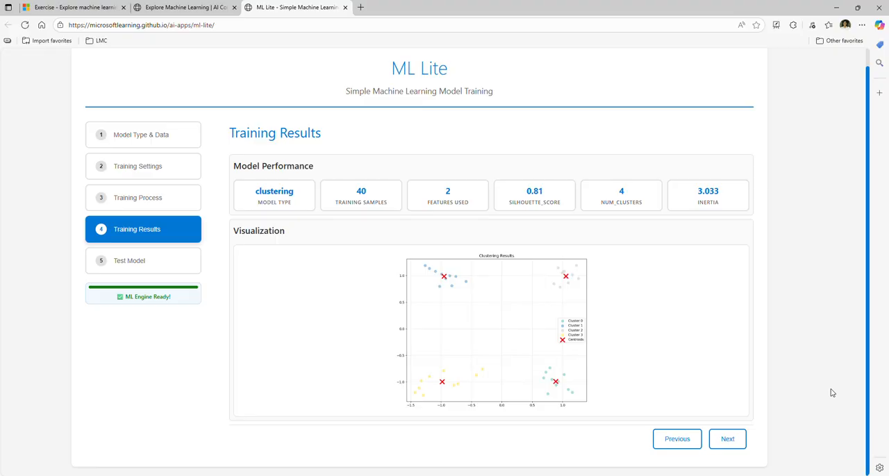
Step: Test the clustering model by predicting the cluster for AverageSpend 21.0 and AverageFrequency 105.0
click(727, 440)
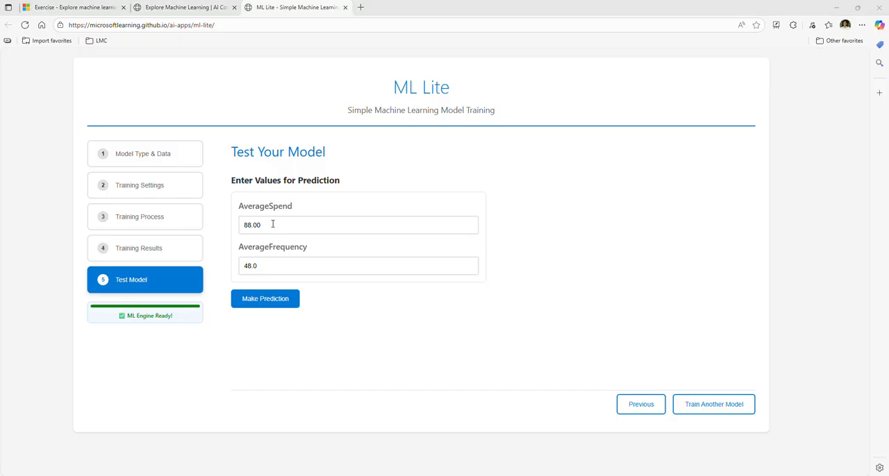
drag(271, 224, 220, 229)
text(21.0)
double_click(251, 265)
text(105.0)
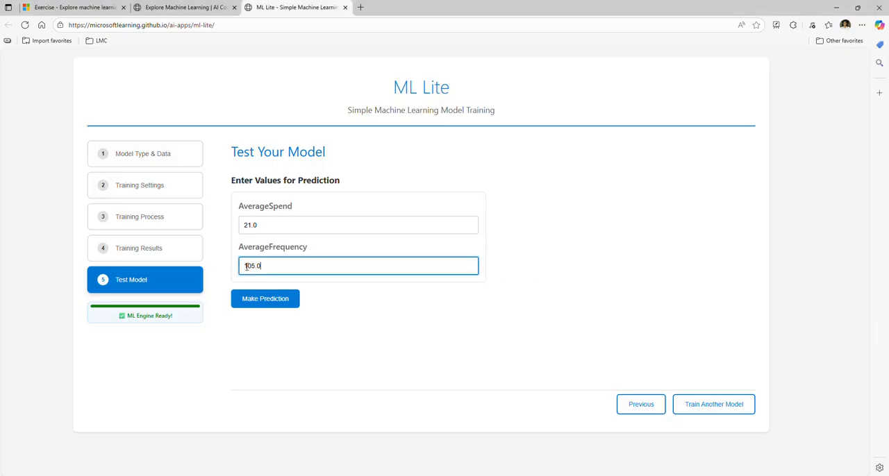
click(258, 299)
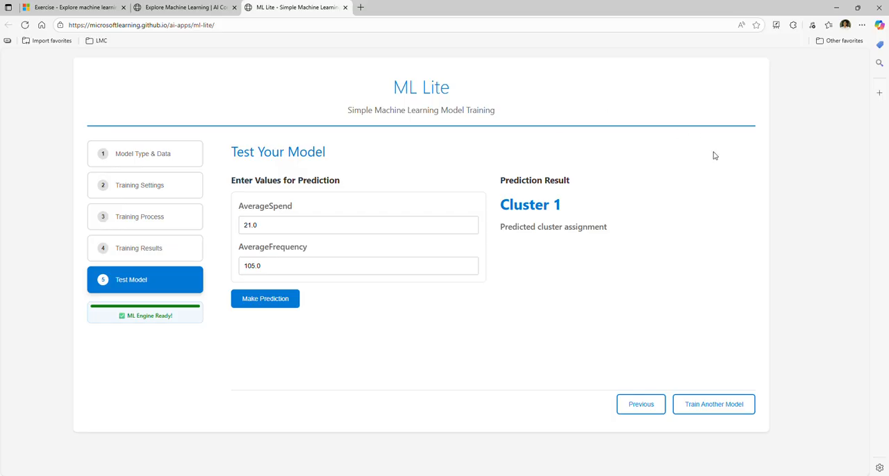
Step: Start another model and look through the available model types without changing the selection
click(711, 410)
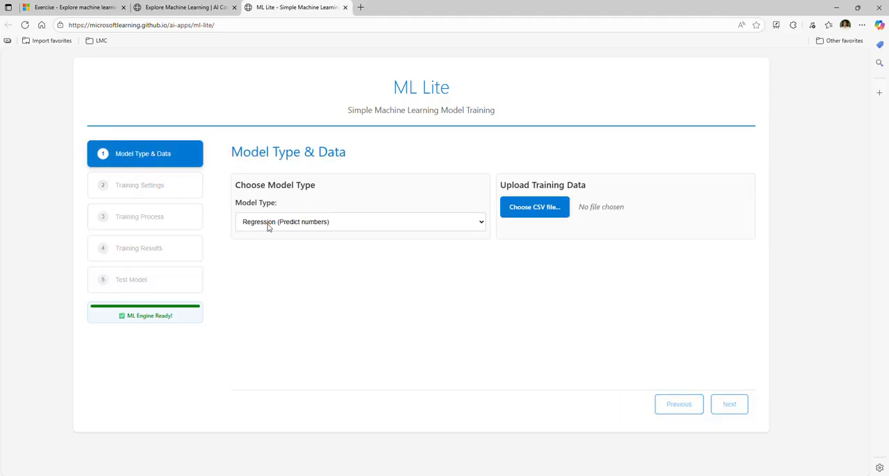
click(268, 222)
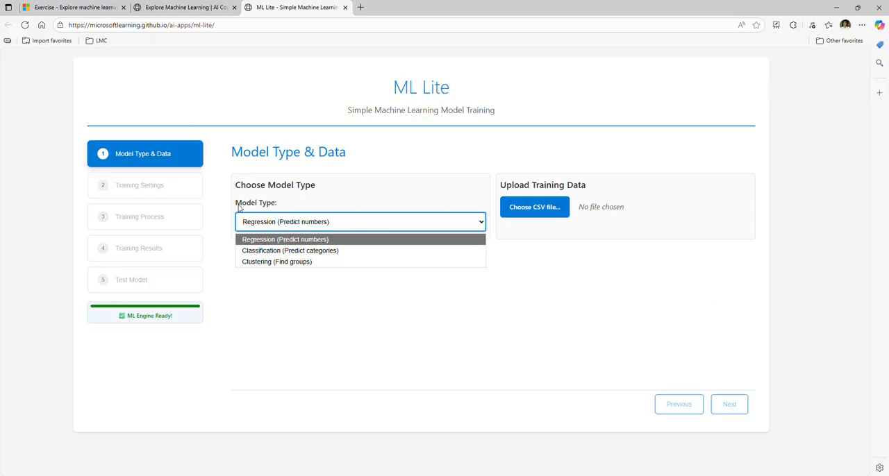
click(612, 154)
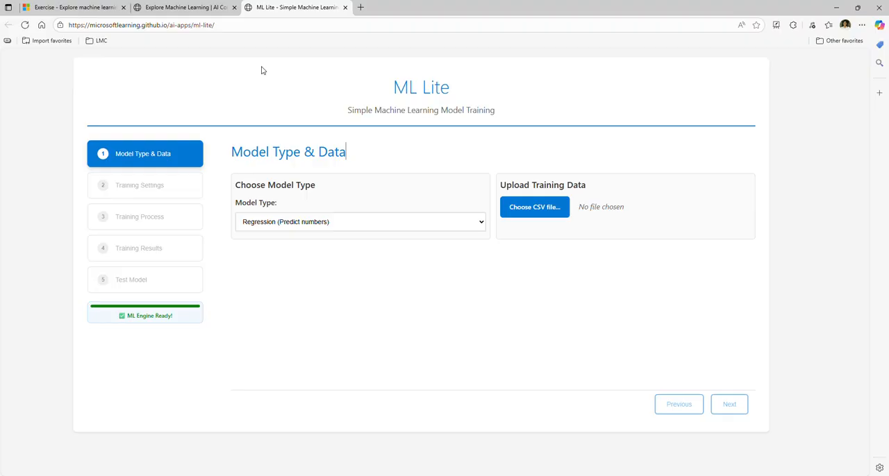
Step: Switch to the Explore Machine Learning exercise instructions and read through to the Summary section
click(210, 7)
scroll(755, 275, down, 1)
scroll(755, 276, down, 3)
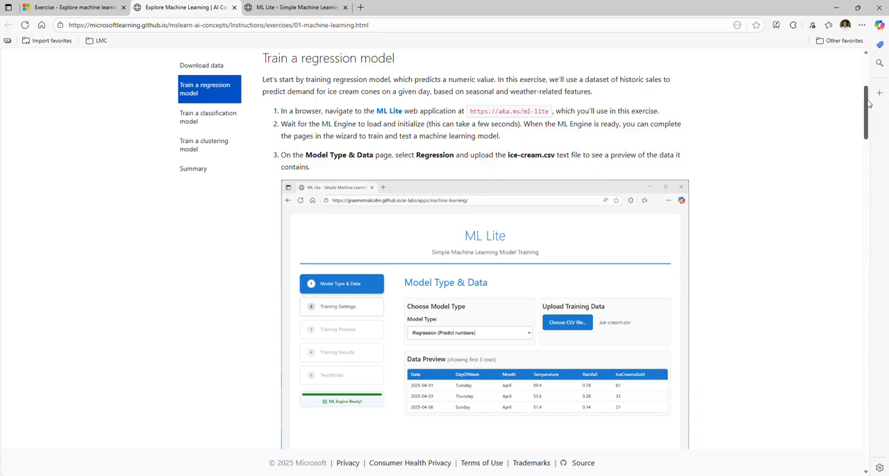
drag(884, 111, 883, 431)
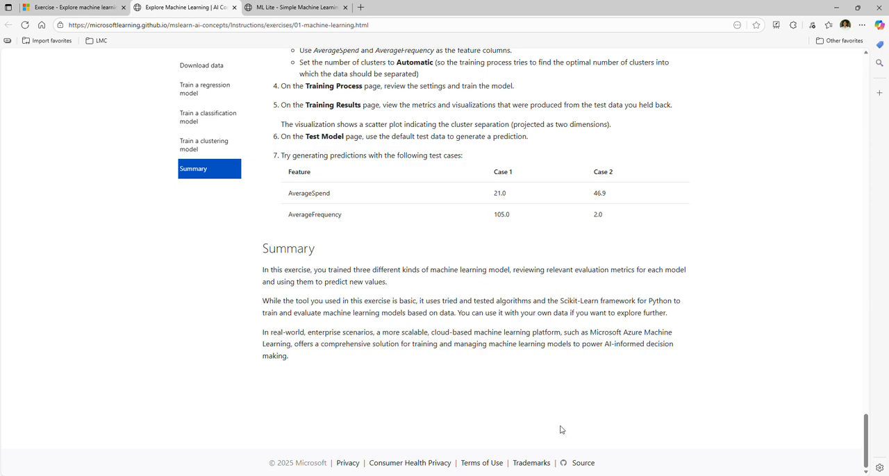
Step: Return to the Microsoft Learn exercise unit and open the Introduction to machine learning concepts module overview
click(82, 7)
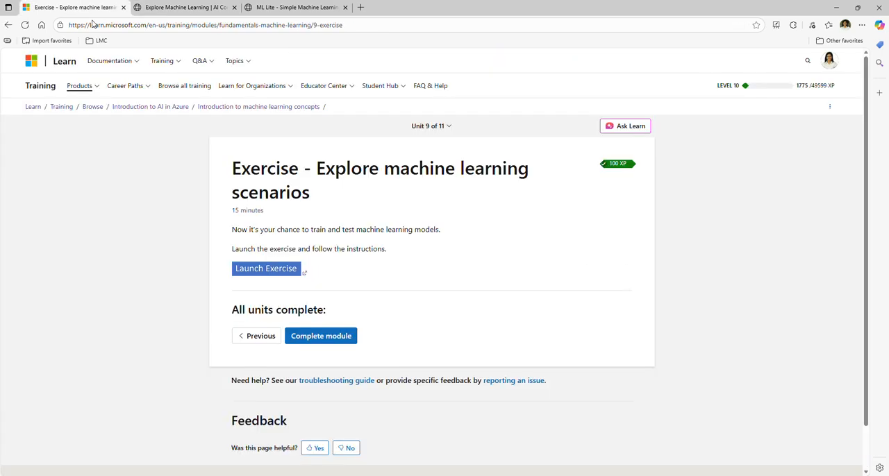
click(258, 107)
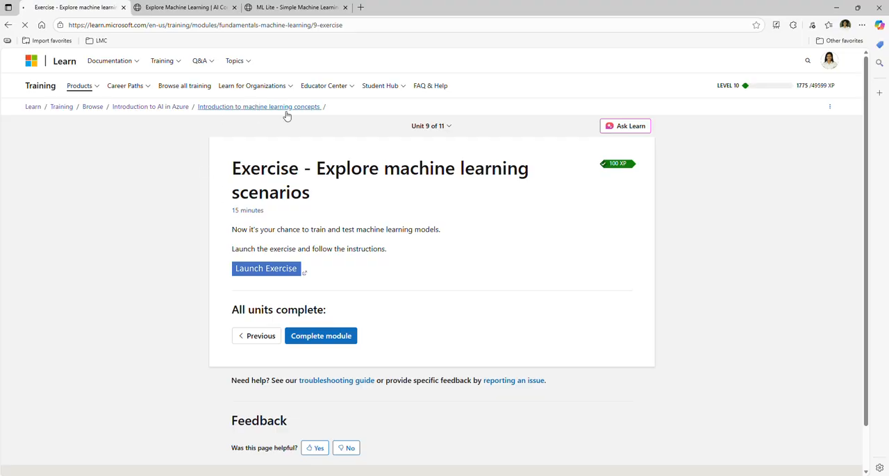